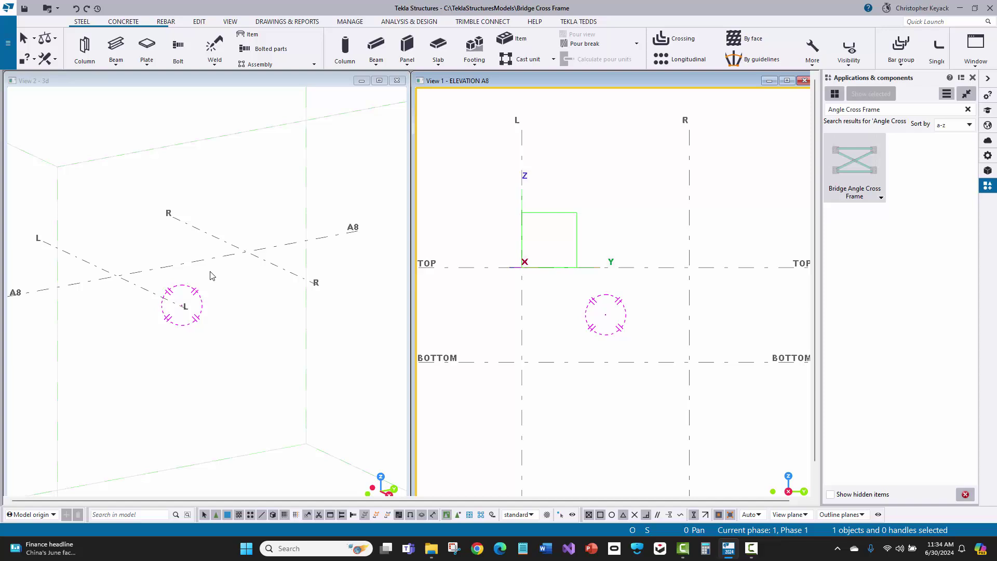
Zoom in on the ELEVATION A8 view
scroll(595, 294, up, 1)
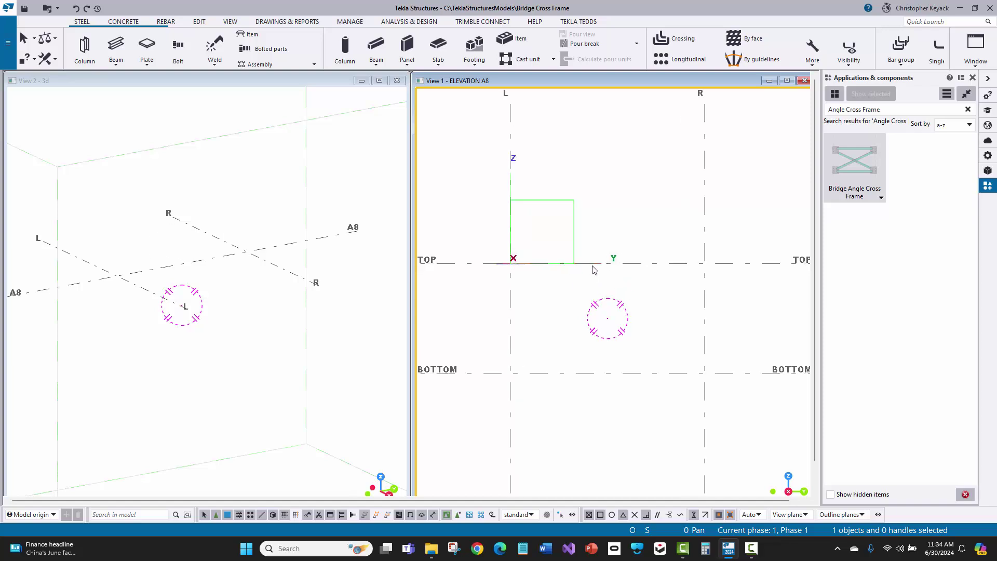
Place the Bridge Angle Cross Frame from the L/TOP to the R/TOP intersection, then zoom in to check it
click(851, 162)
click(512, 263)
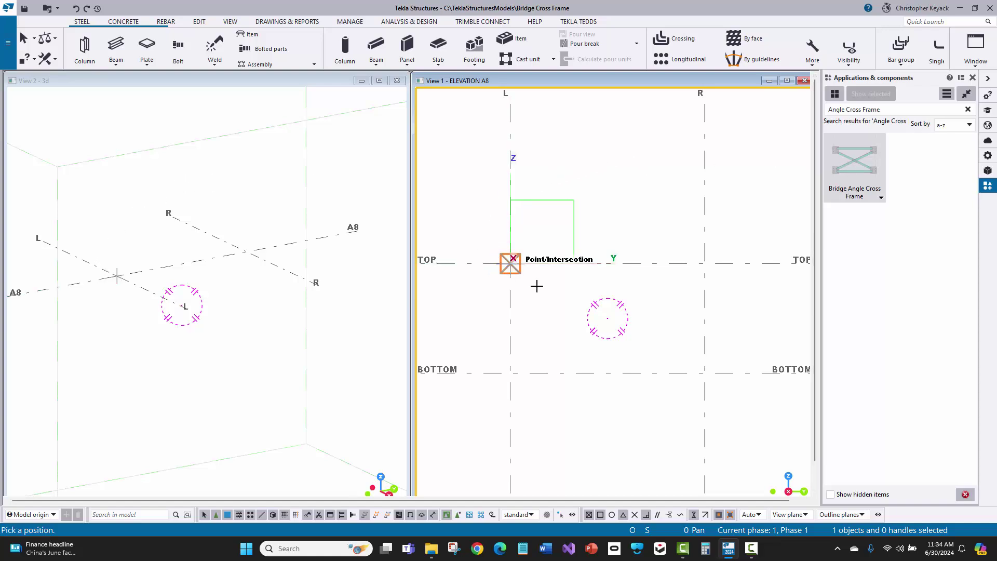
click(700, 265)
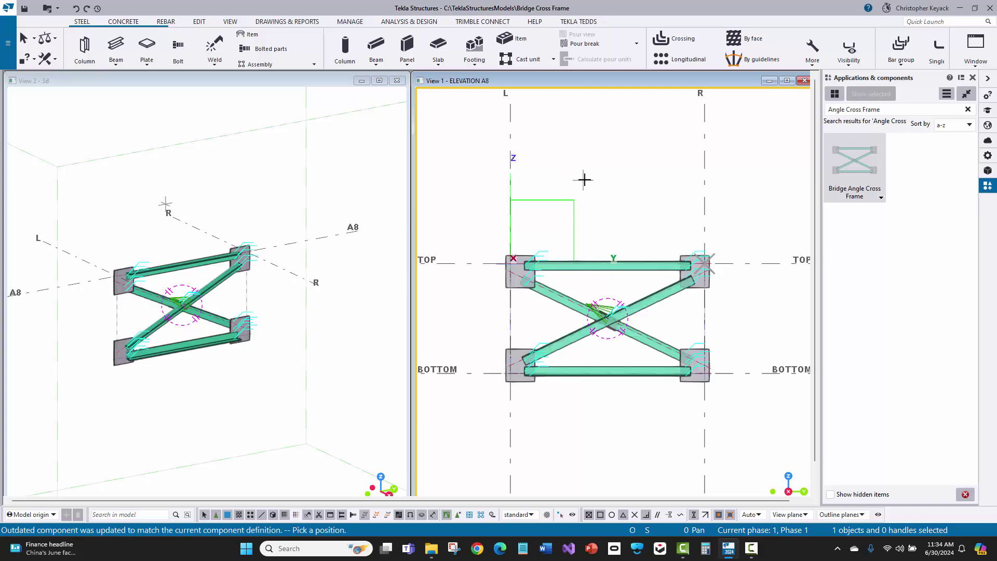
right_click(635, 163)
click(663, 172)
scroll(571, 300, up, 2)
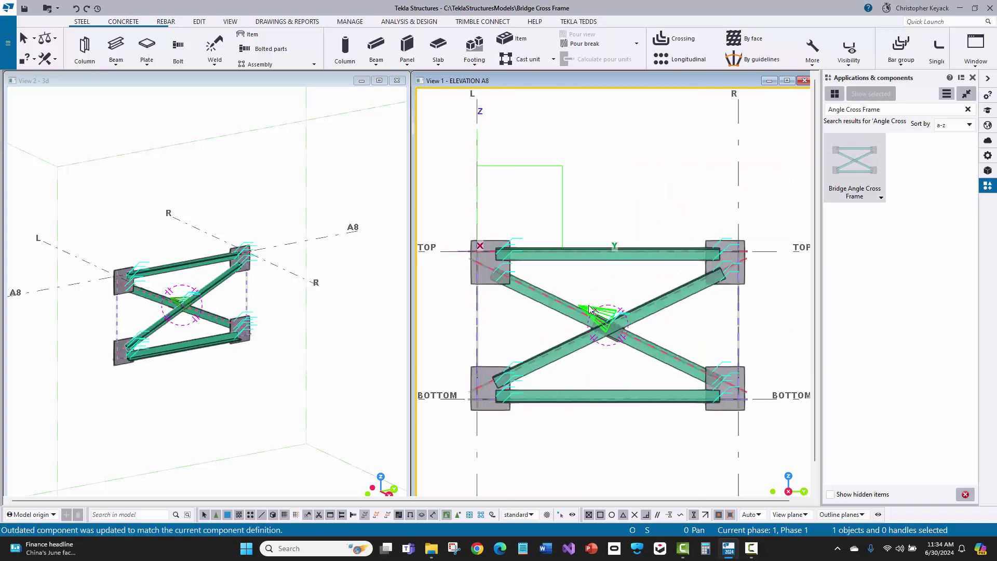
scroll(485, 261, up, 3)
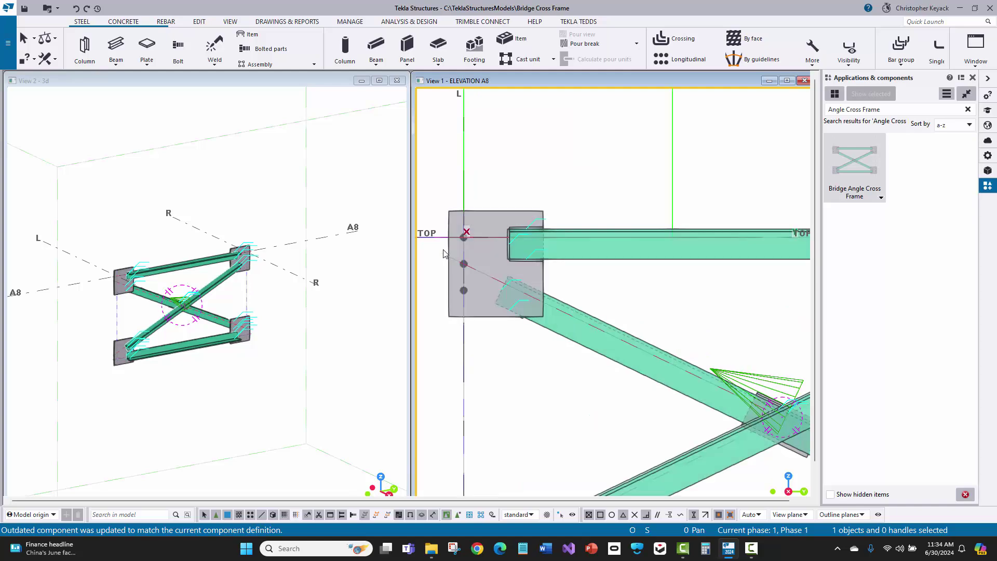
scroll(431, 262, down, 3)
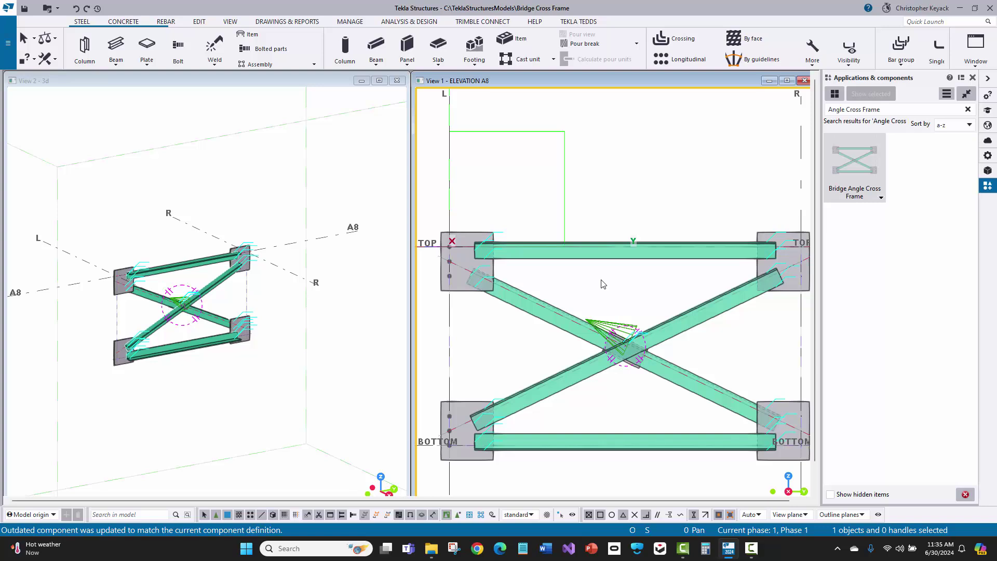
scroll(558, 257, down, 1)
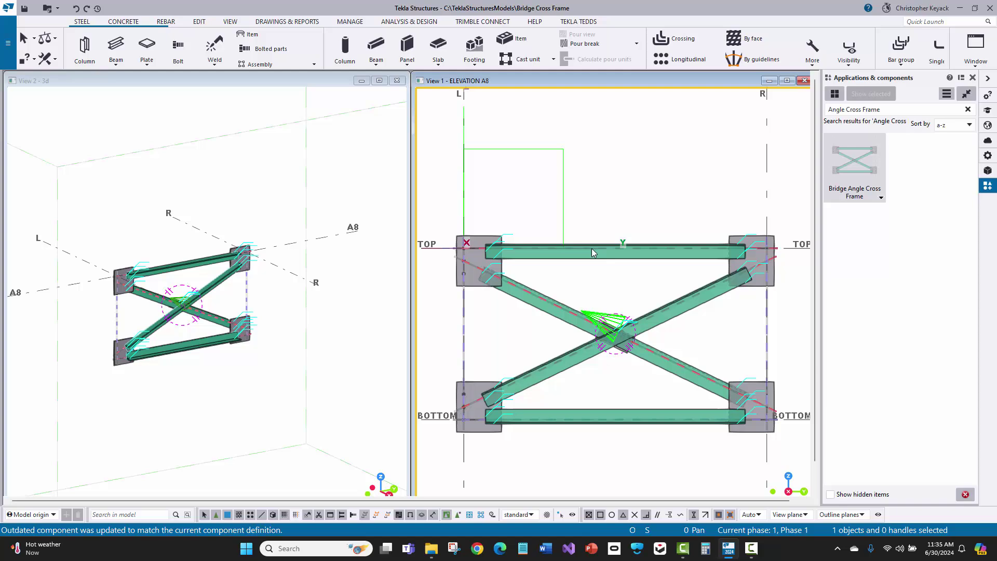
scroll(591, 249, up, 1)
scroll(522, 266, up, 1)
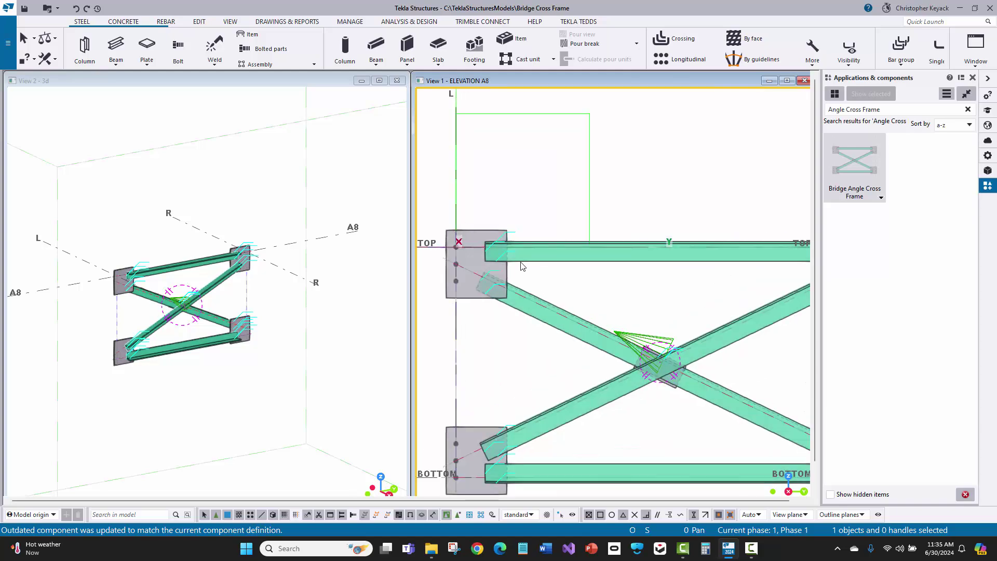
scroll(488, 252, down, 1)
scroll(488, 253, down, 1)
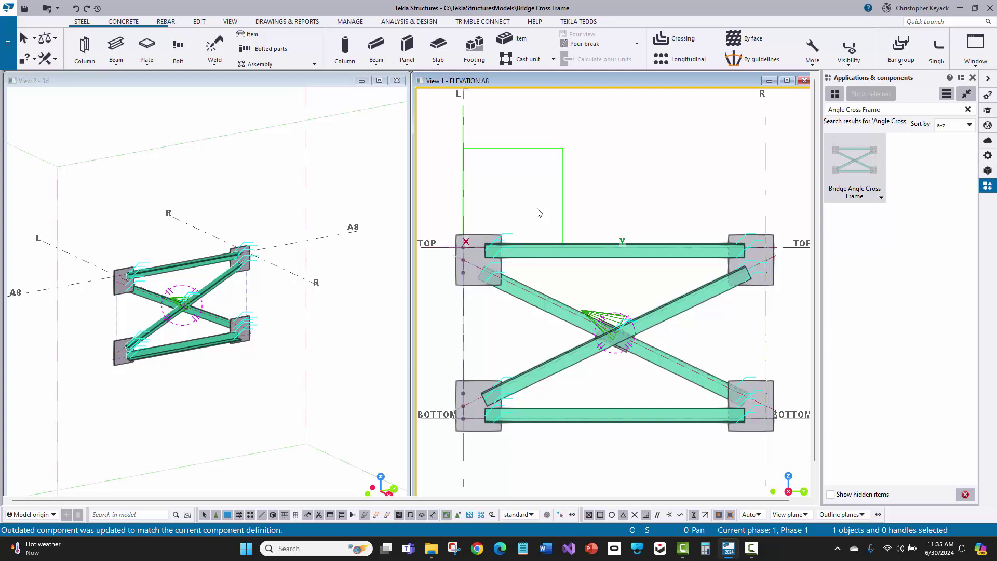
click(531, 241)
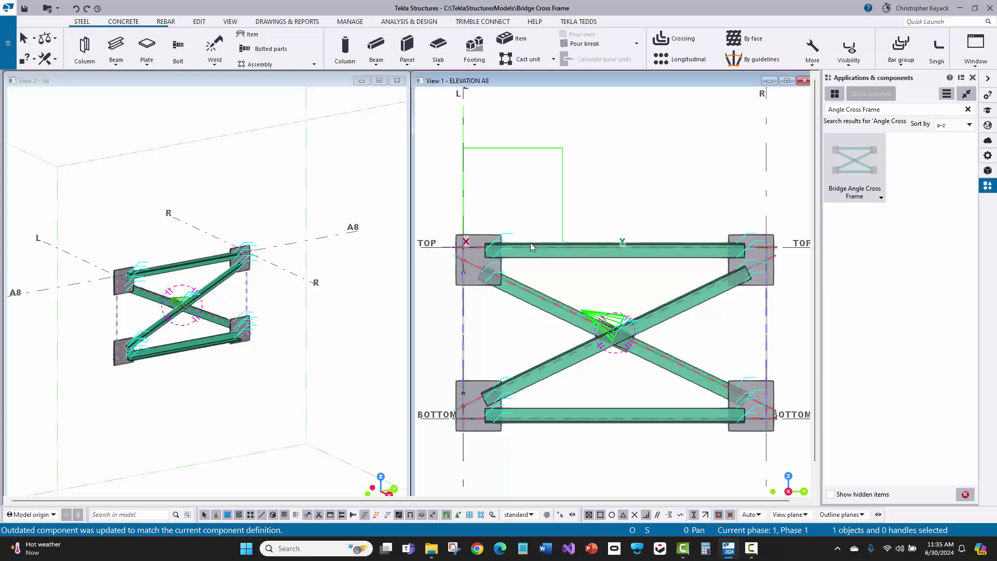
scroll(472, 238, up, 5)
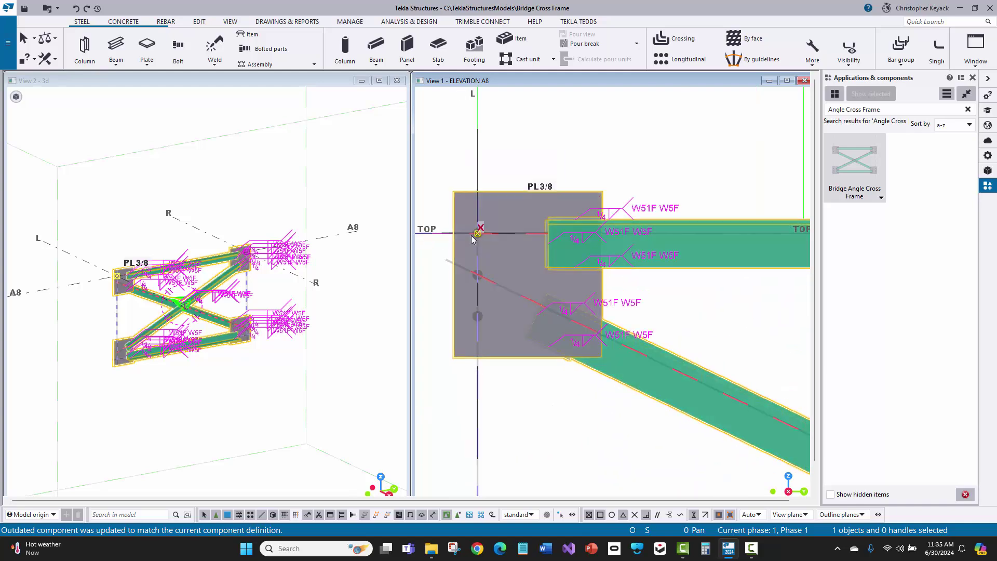
scroll(473, 238, up, 2)
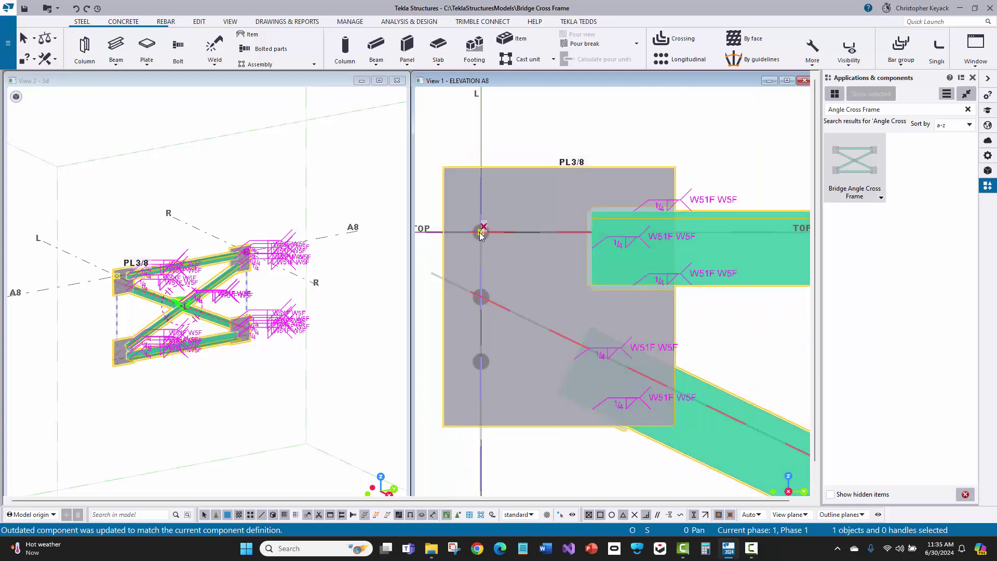
scroll(480, 230, down, 5)
scroll(732, 231, up, 4)
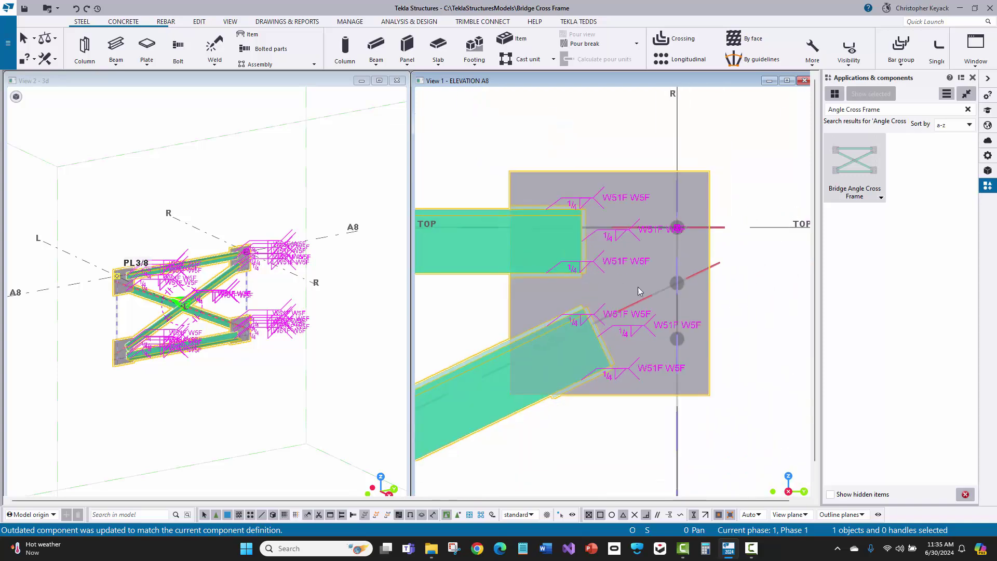
scroll(592, 306, down, 1)
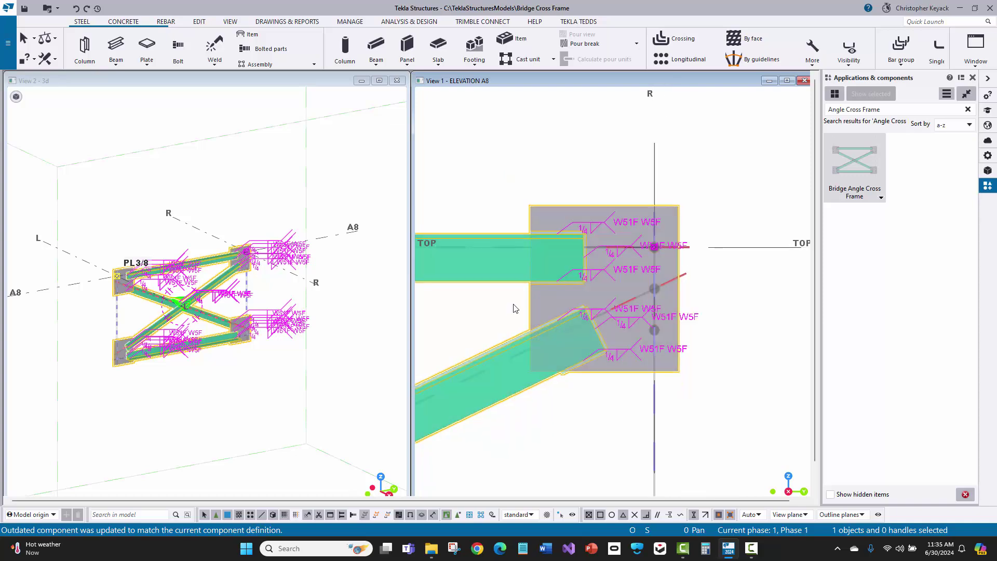
middle_drag(514, 309, 584, 291)
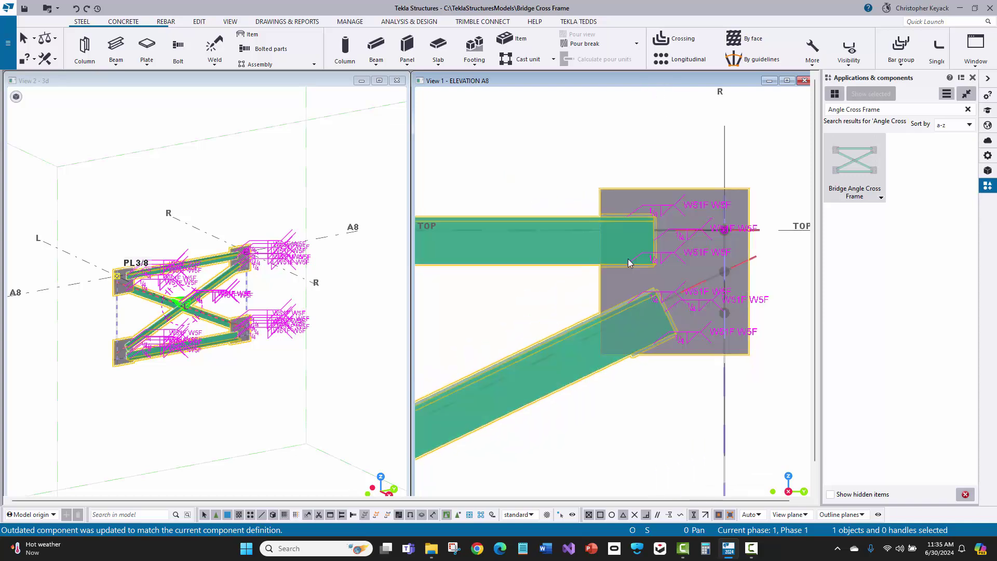
Set the cross frame's node 2 offset to -3" and apply it to the model
double_click(560, 272)
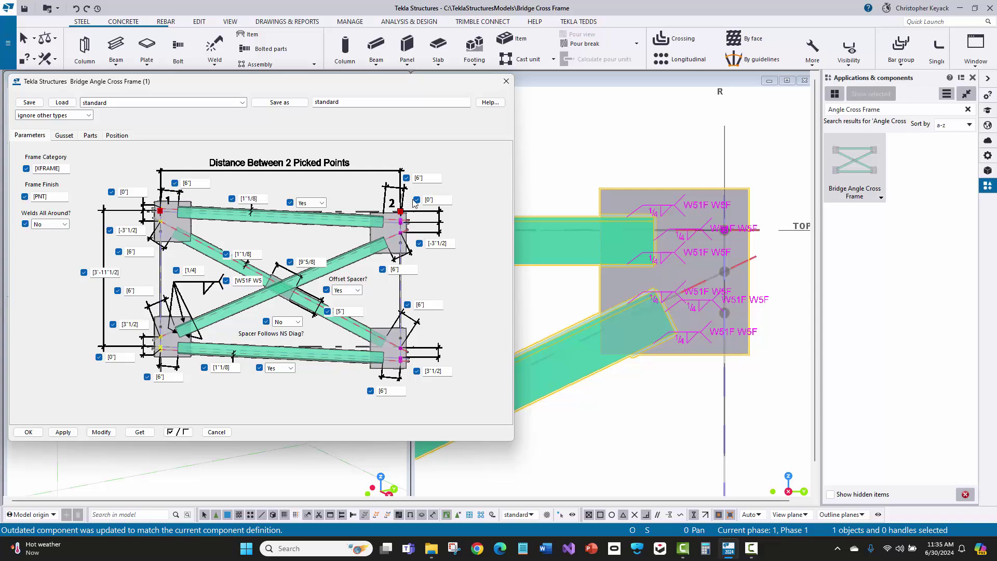
double_click(429, 200)
text(-3)
click(101, 432)
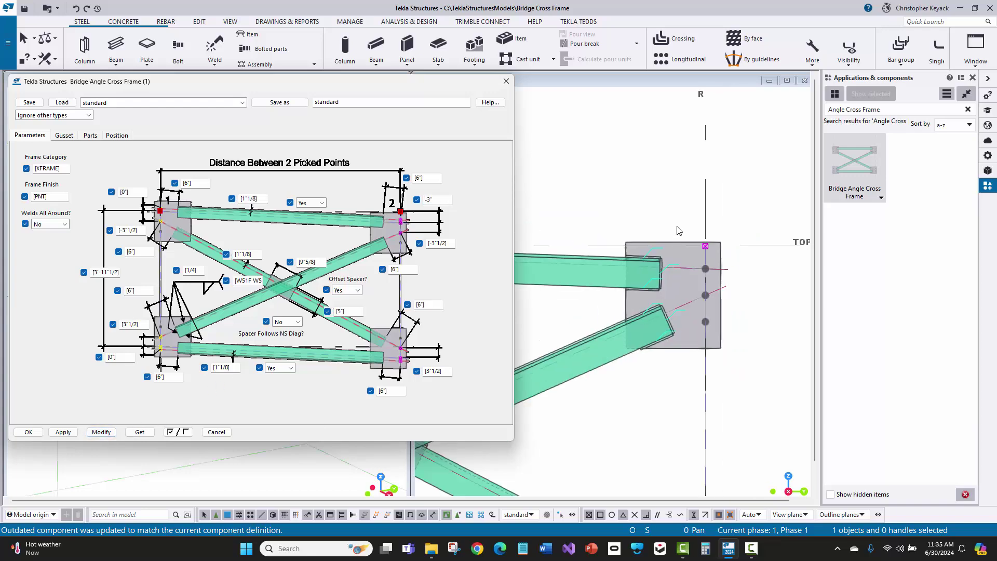
scroll(678, 230, down, 5)
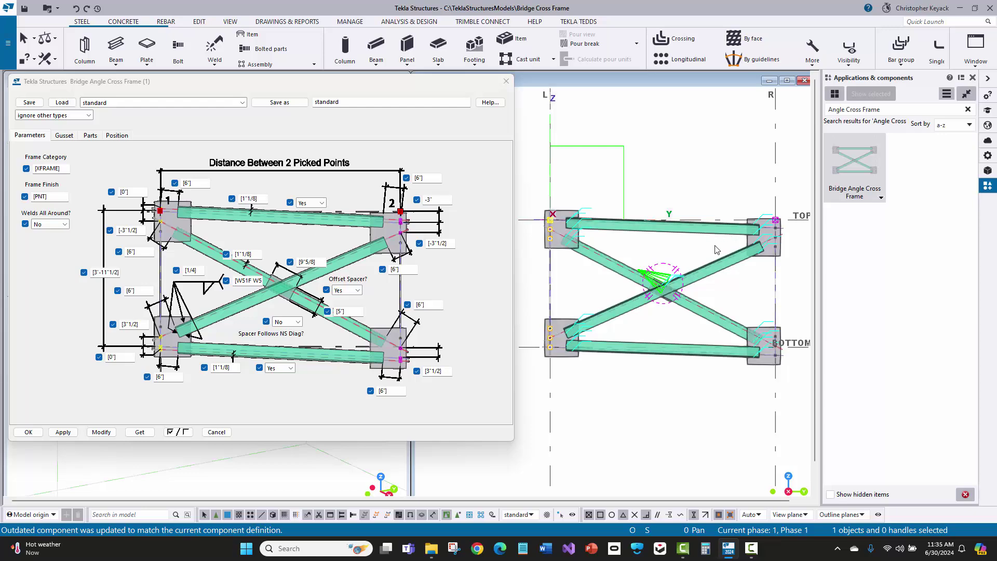
scroll(762, 242, up, 2)
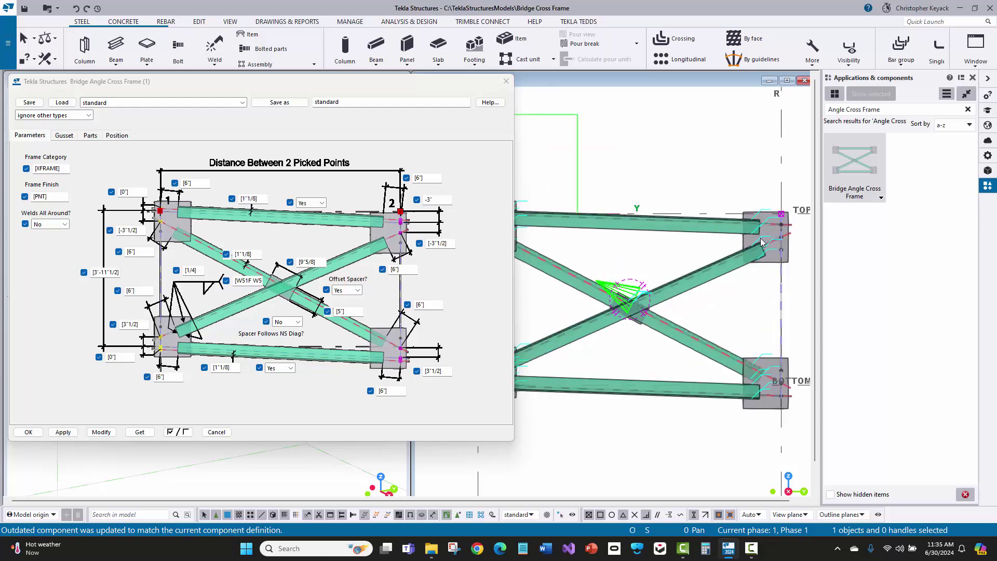
scroll(762, 242, down, 1)
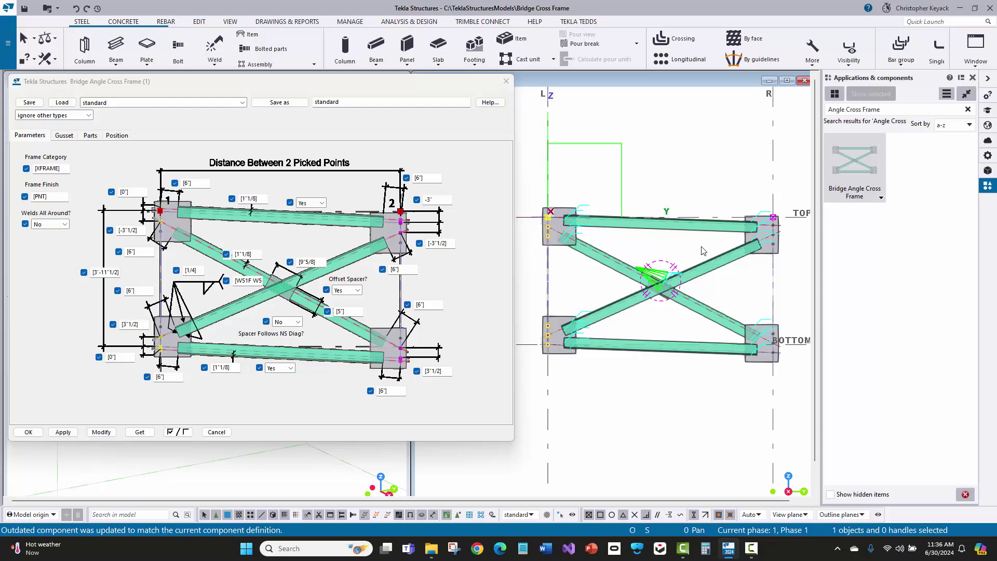
Change the cross frame's top angle setting from Yes to No and apply it
click(322, 202)
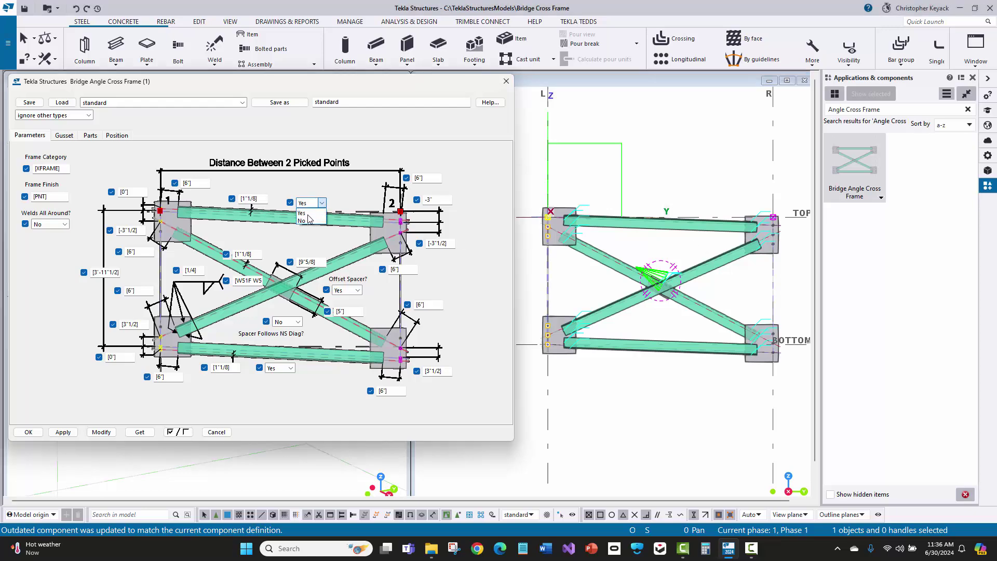
click(301, 221)
click(101, 432)
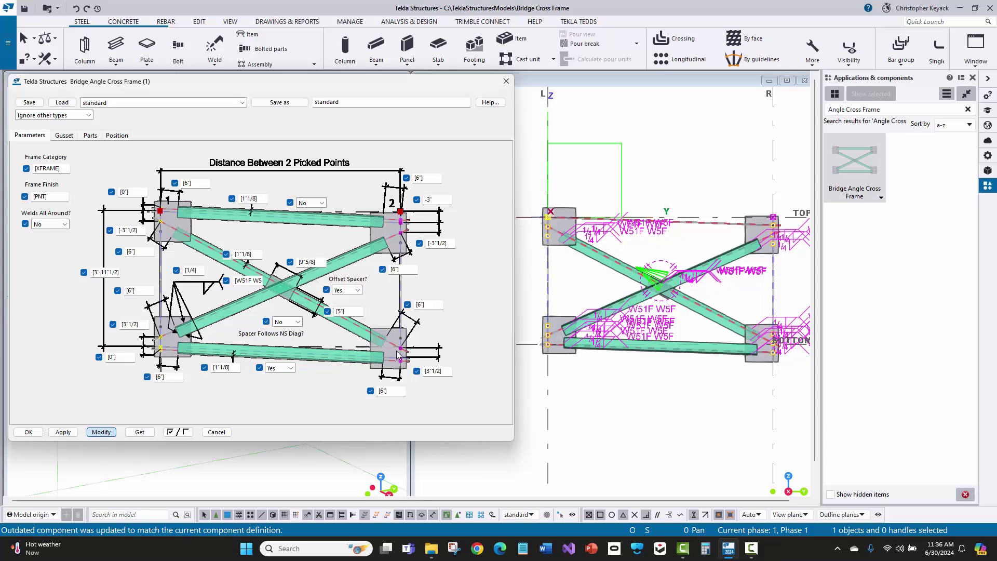
click(701, 179)
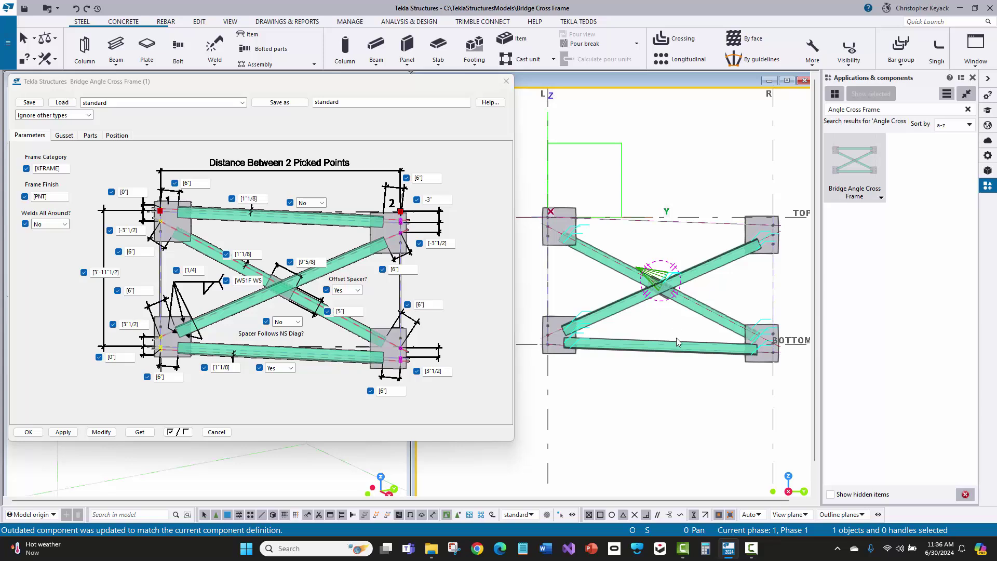
Zoom and pan the model to inspect the whole updated cross frame
scroll(691, 290, up, 2)
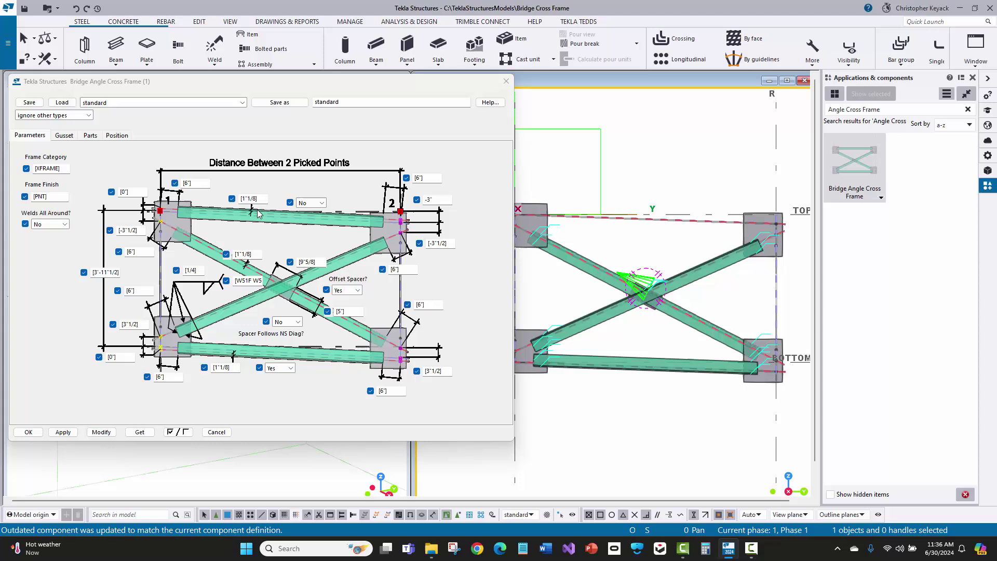
middle_drag(655, 253, 662, 242)
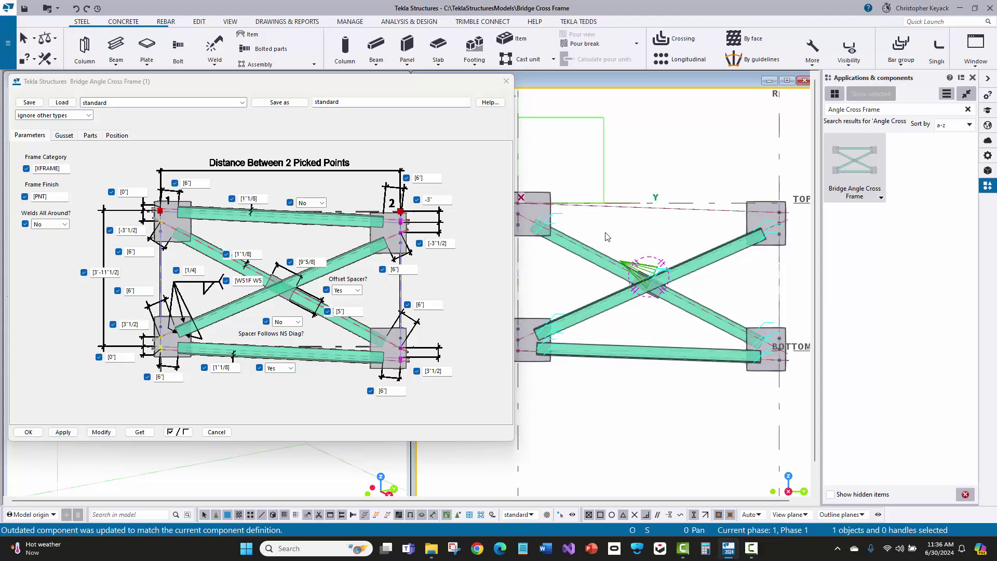
middle_drag(609, 245, 626, 217)
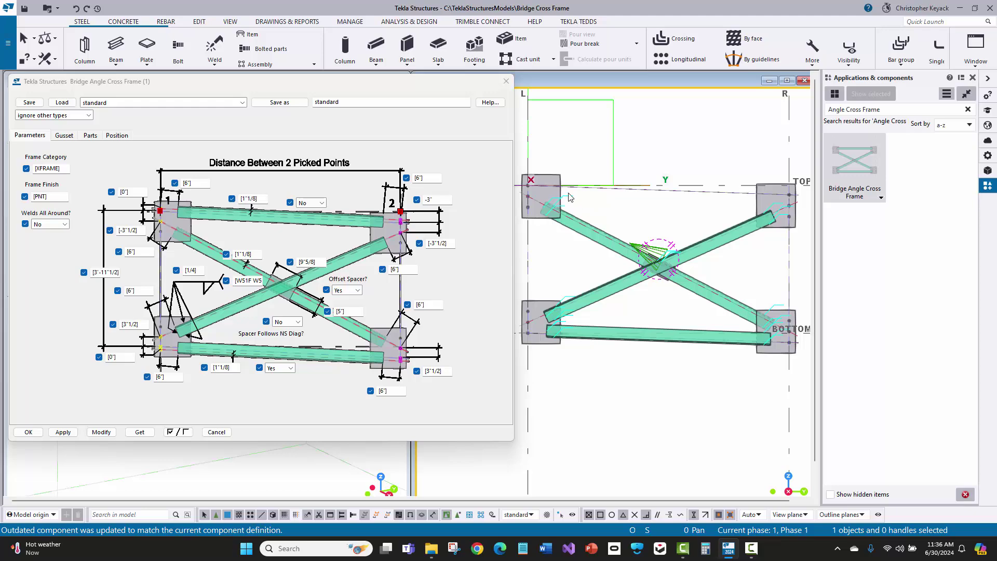
scroll(568, 191, up, 5)
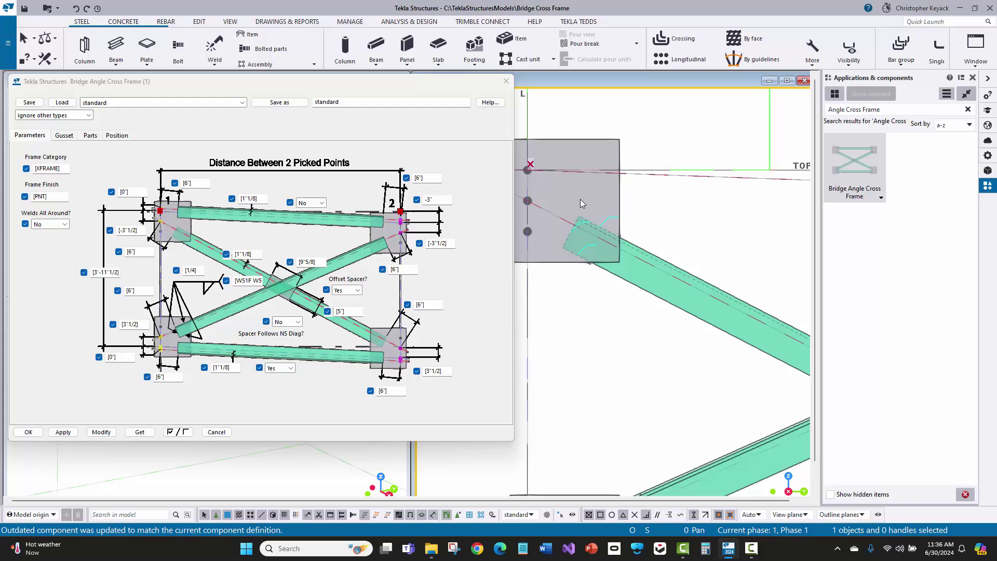
scroll(581, 204, down, 3)
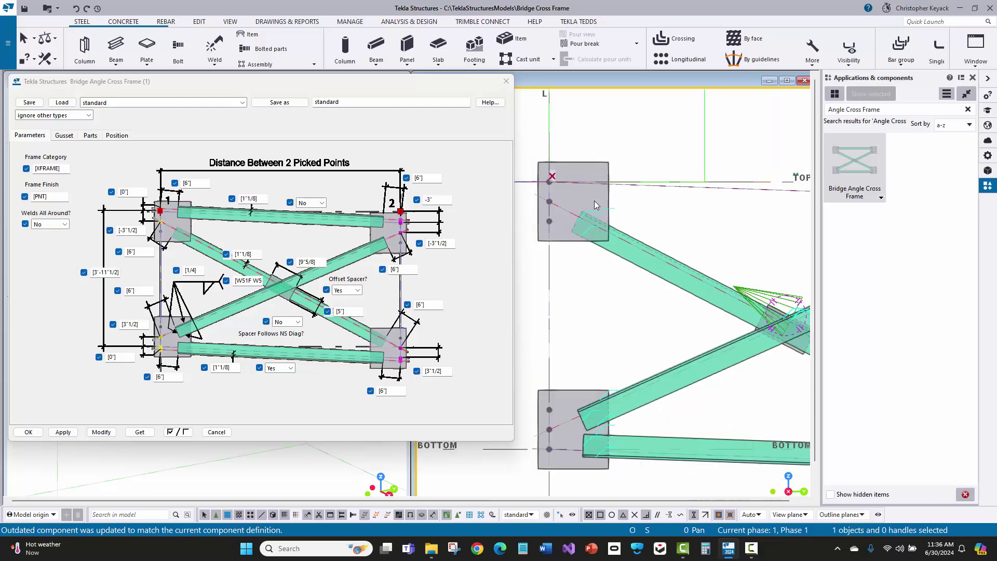
scroll(595, 205, down, 3)
middle_drag(625, 230, 655, 197)
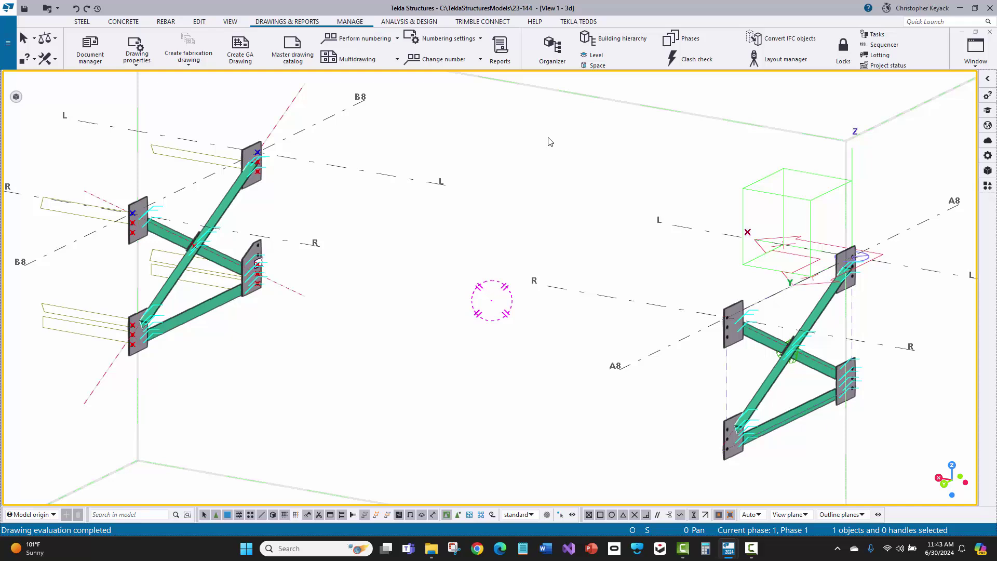
Open the [A8] FRAME assembly drawing from Document manager
click(89, 57)
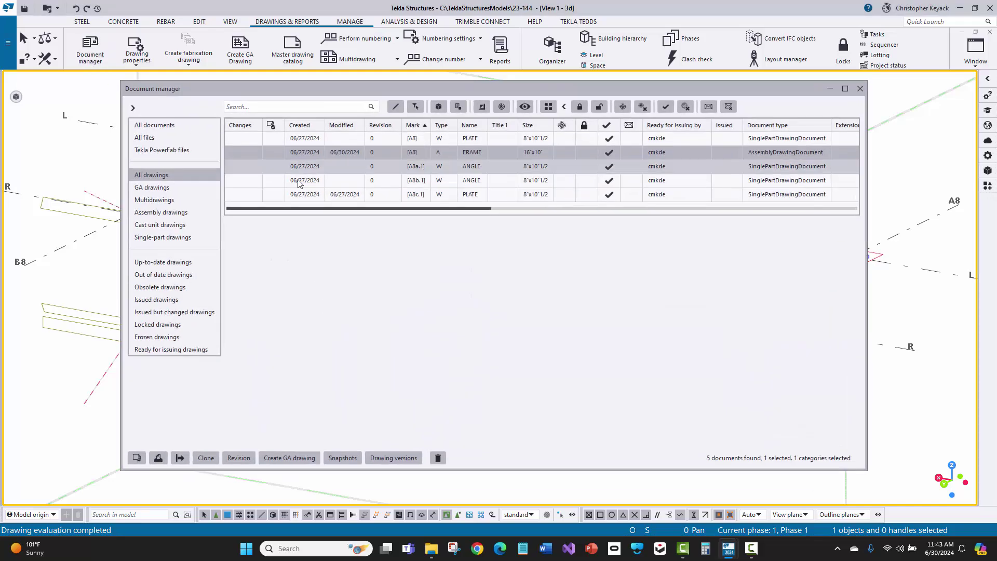
double_click(386, 152)
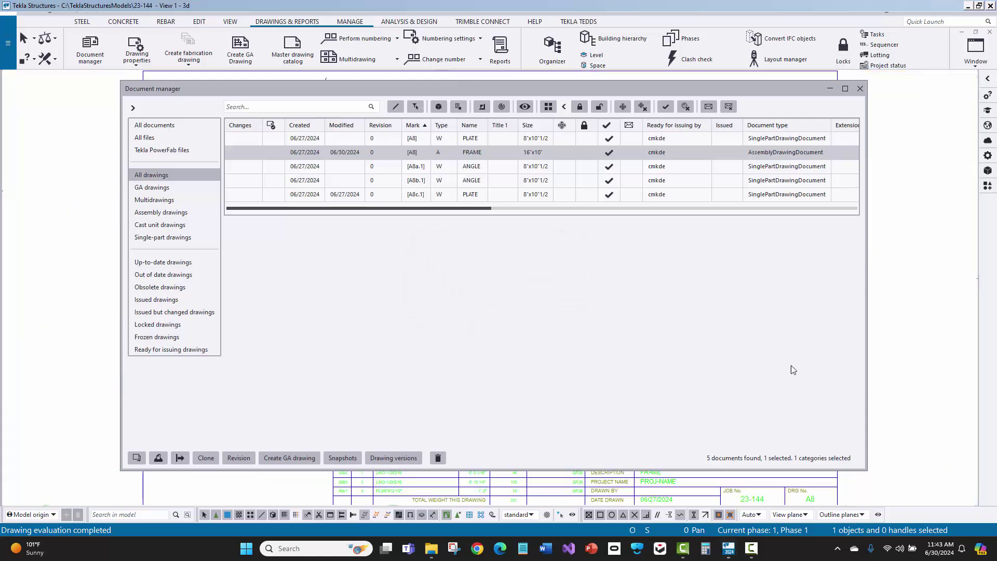
Review the A8 drawing, including the W51F W5F weld mark, then close it
click(830, 88)
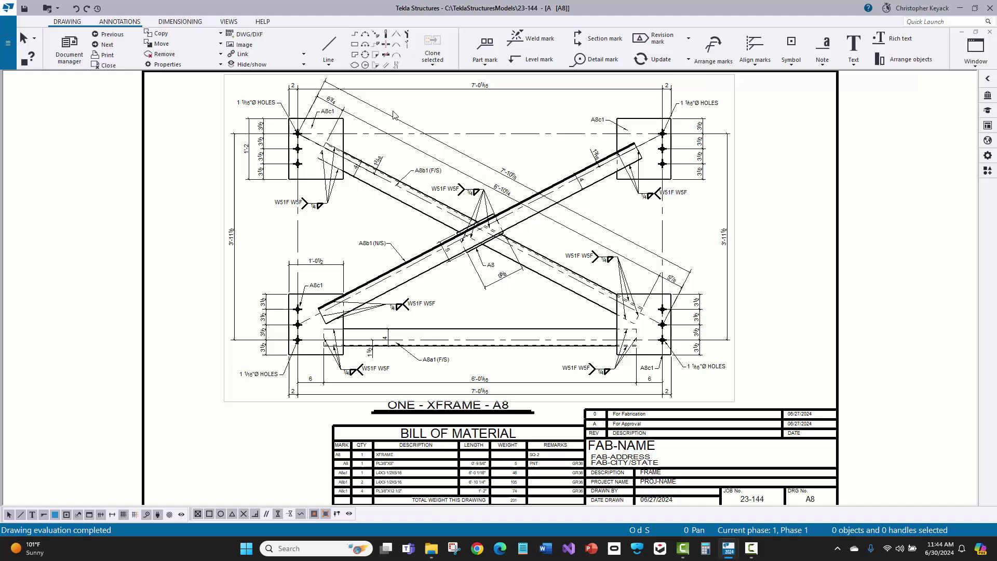
scroll(427, 107, up, 1)
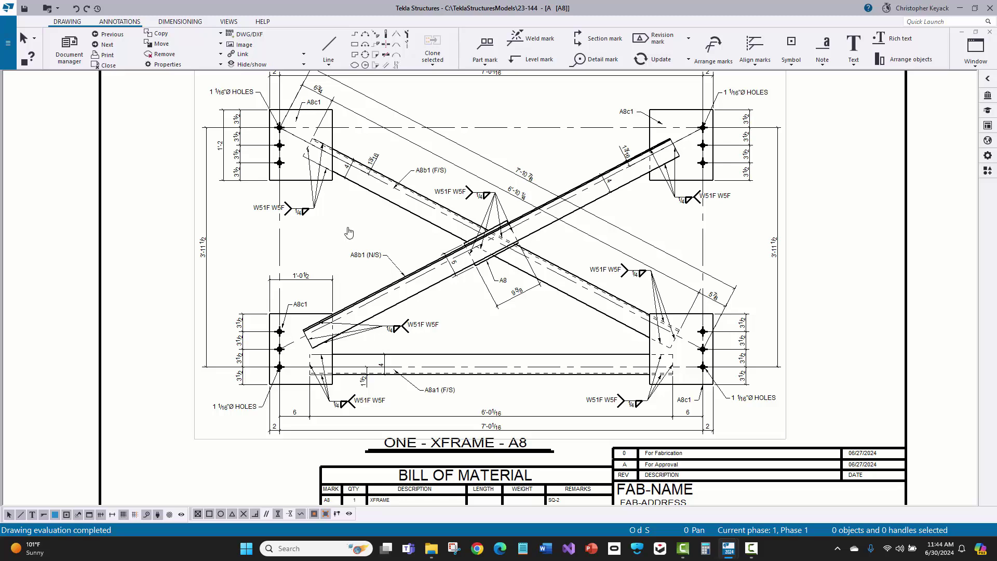
middle_drag(347, 227, 351, 243)
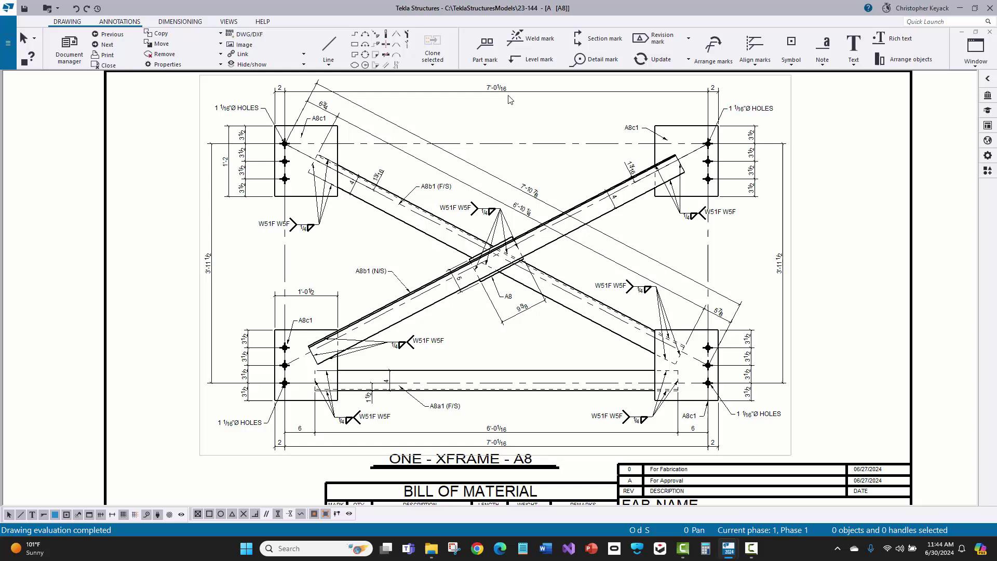
click(472, 206)
click(369, 256)
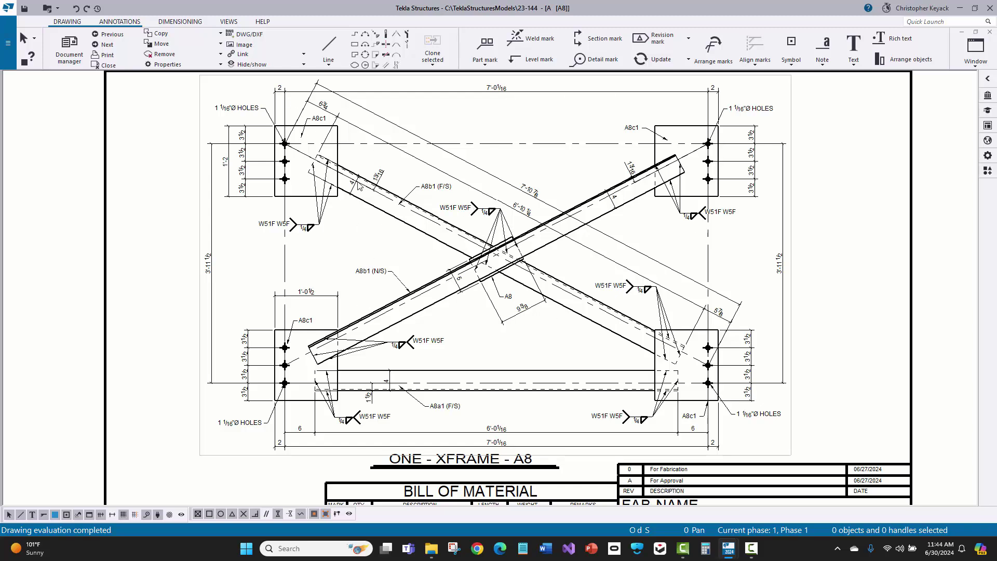
click(989, 32)
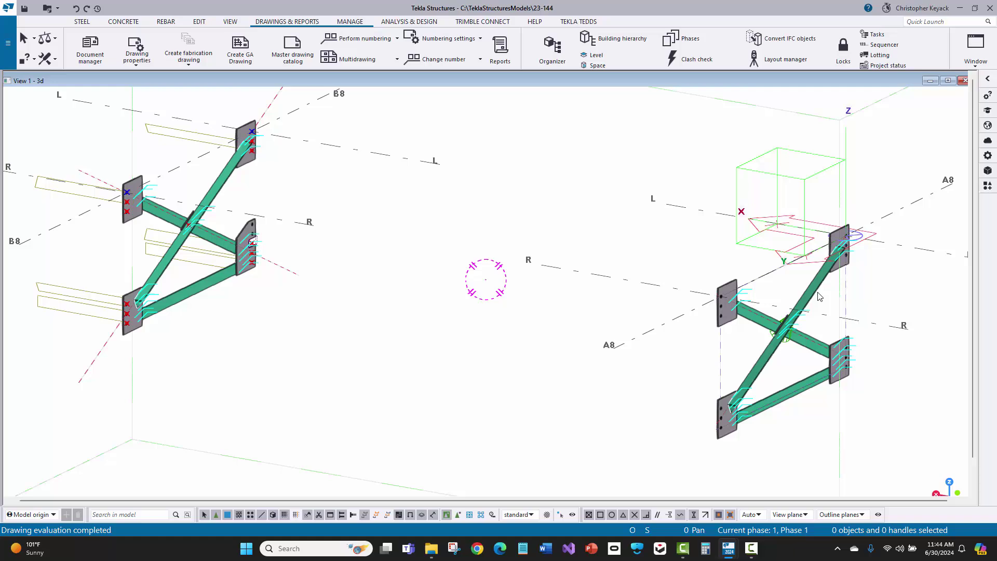
middle_drag(576, 259, 615, 288)
scroll(252, 244, up, 5)
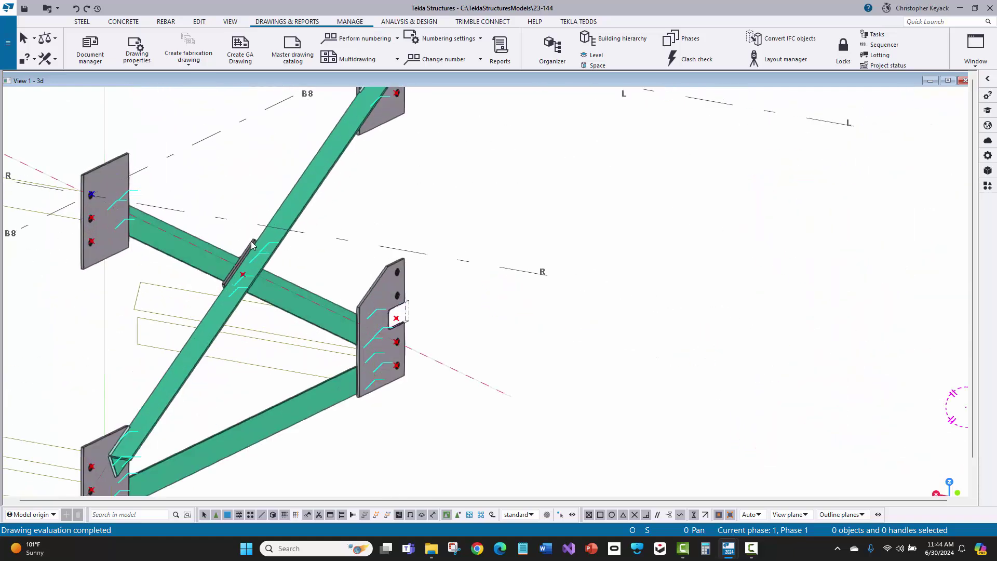
click(252, 244)
scroll(244, 249, down, 3)
right_click(251, 205)
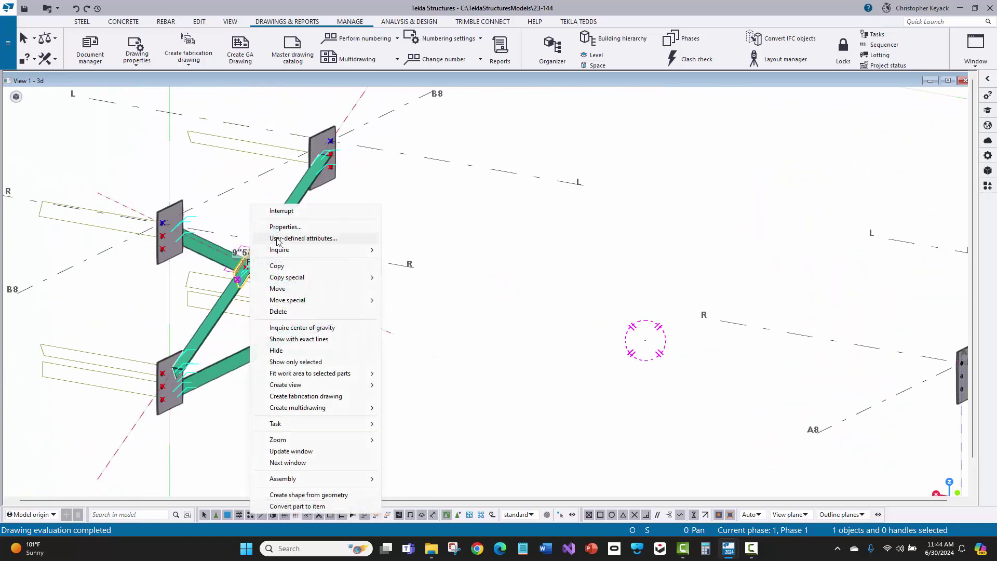
mouse_move(322, 250)
click(410, 260)
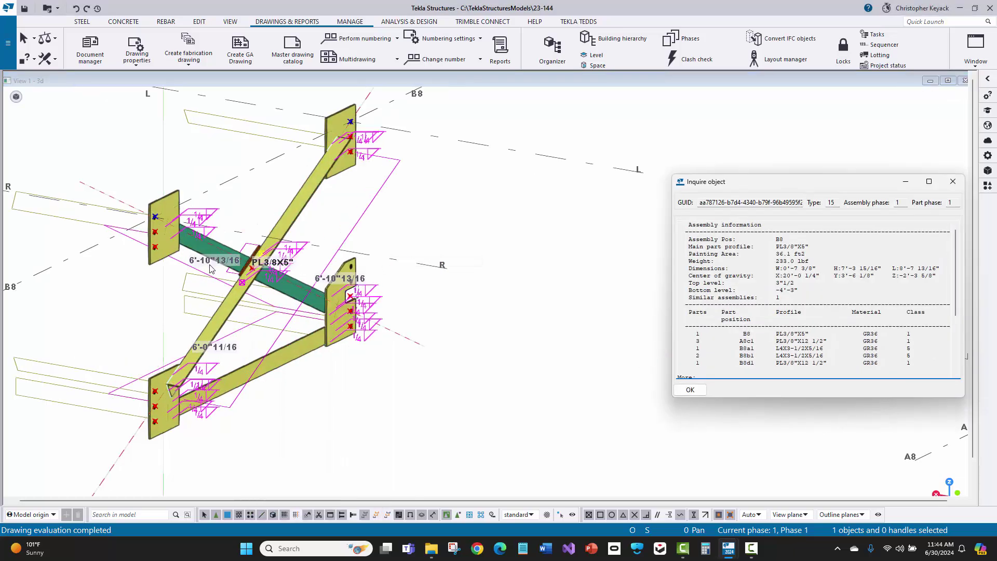
scroll(210, 268, up, 4)
scroll(284, 219, down, 4)
scroll(284, 219, up, 1)
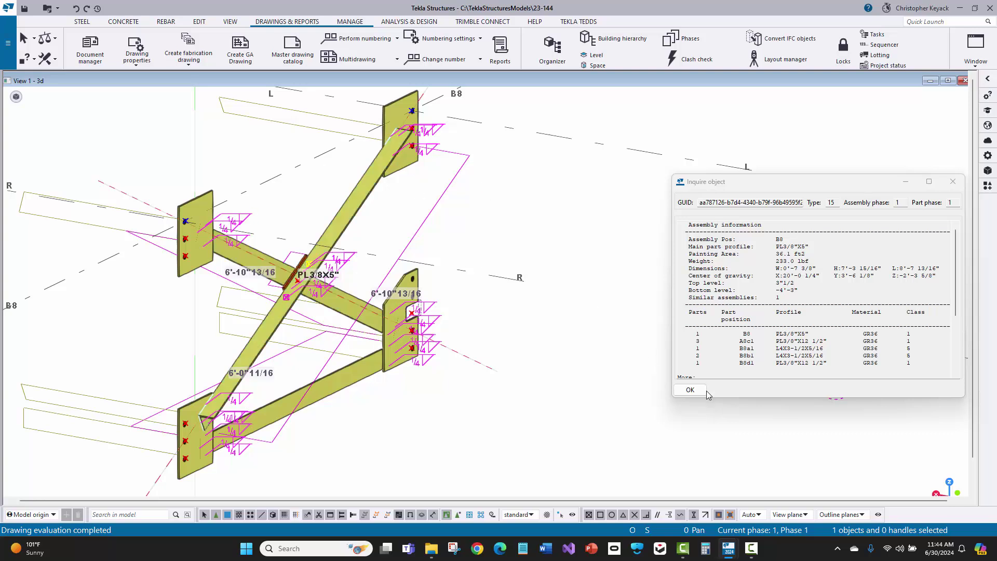
click(689, 390)
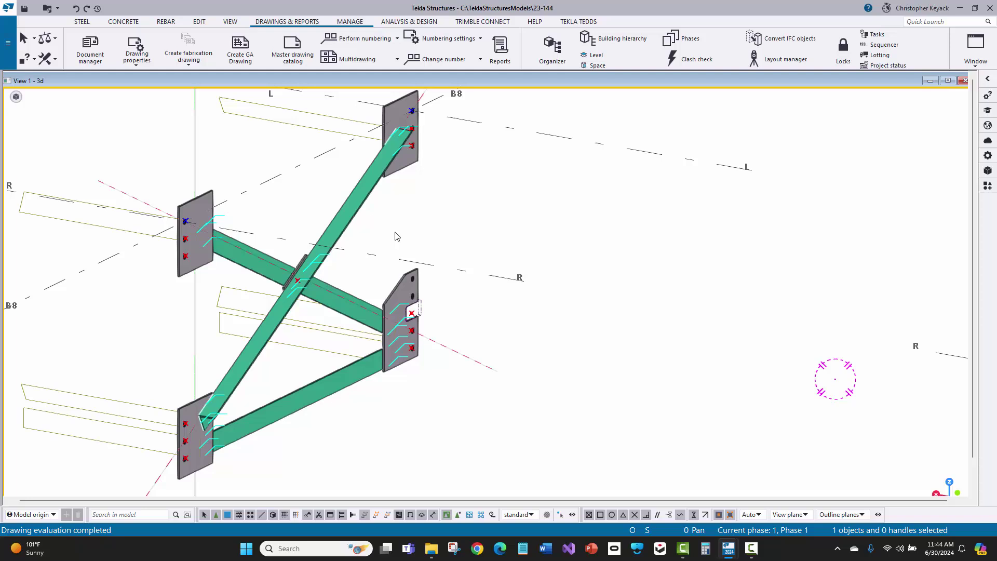
Select the B8 frame's crossing plate and start creating its fabrication drawings
scroll(297, 260, up, 3)
click(298, 261)
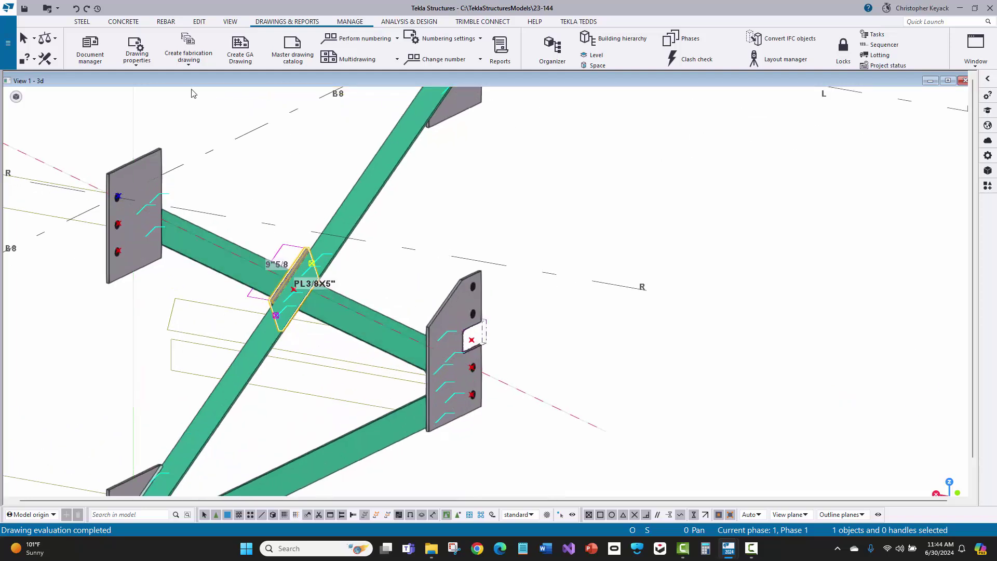
click(174, 41)
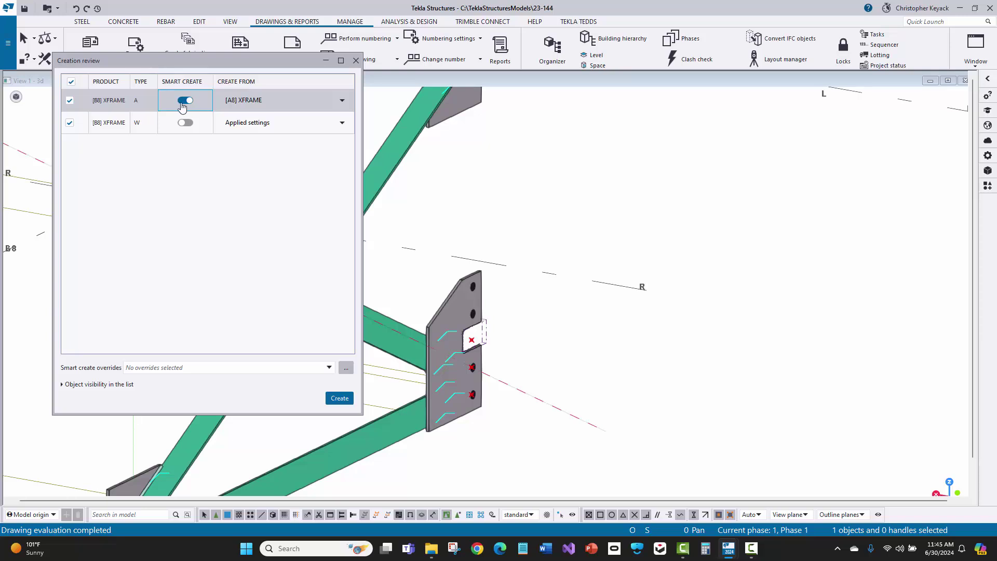
click(227, 108)
click(102, 107)
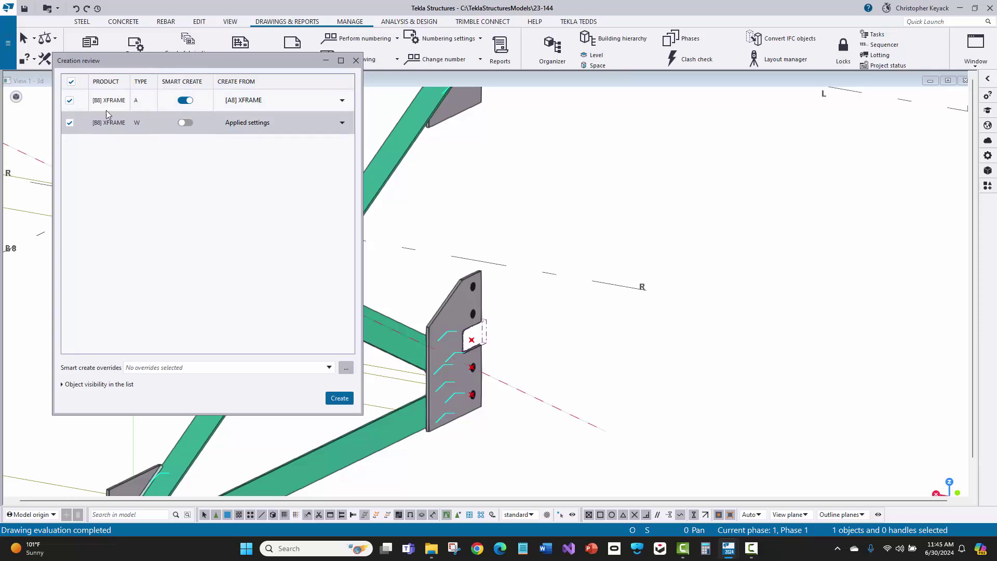
click(219, 101)
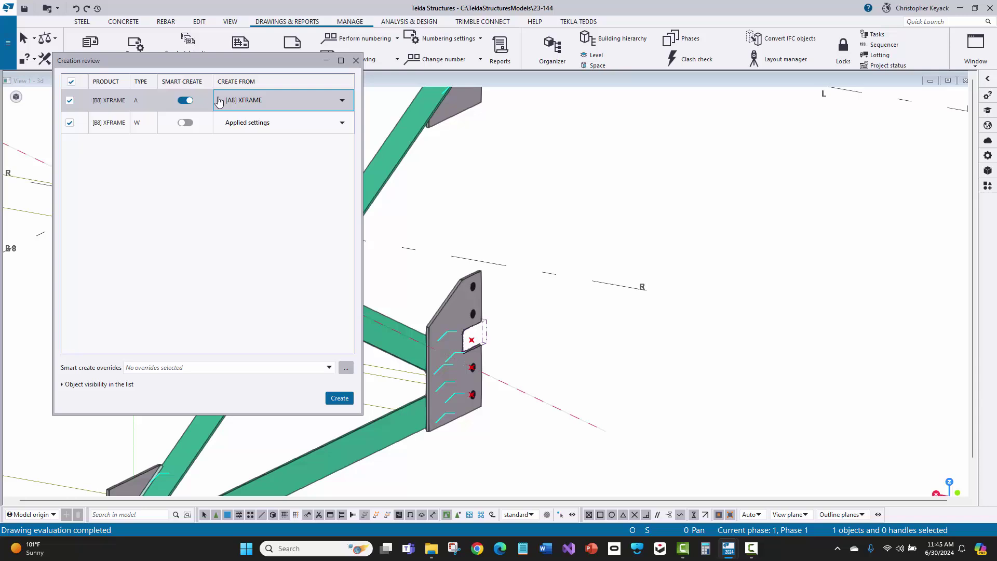
Turn off Smart Create for the assembly drawing and base it on BOM-Frame
click(250, 104)
click(251, 104)
click(252, 104)
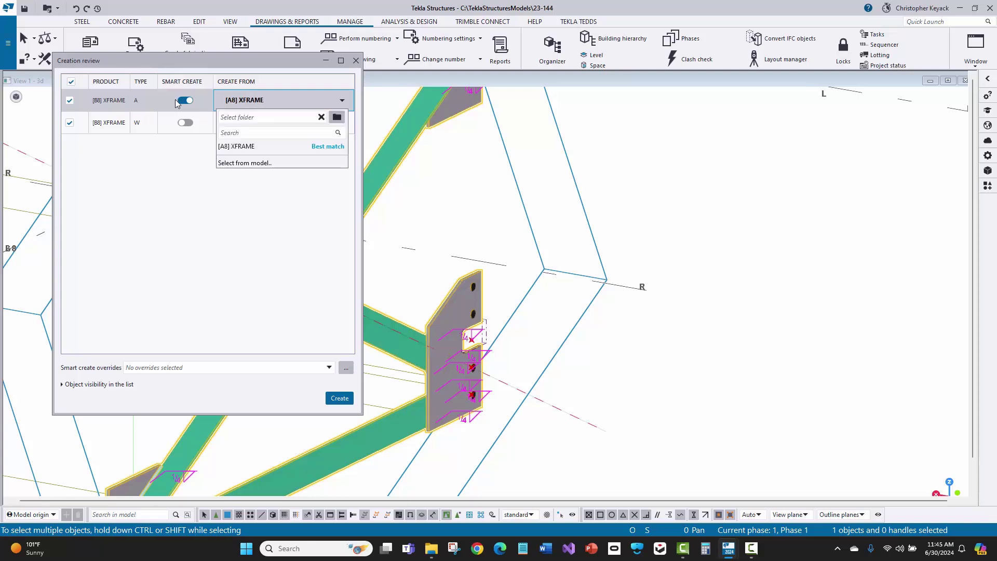
click(186, 100)
click(268, 102)
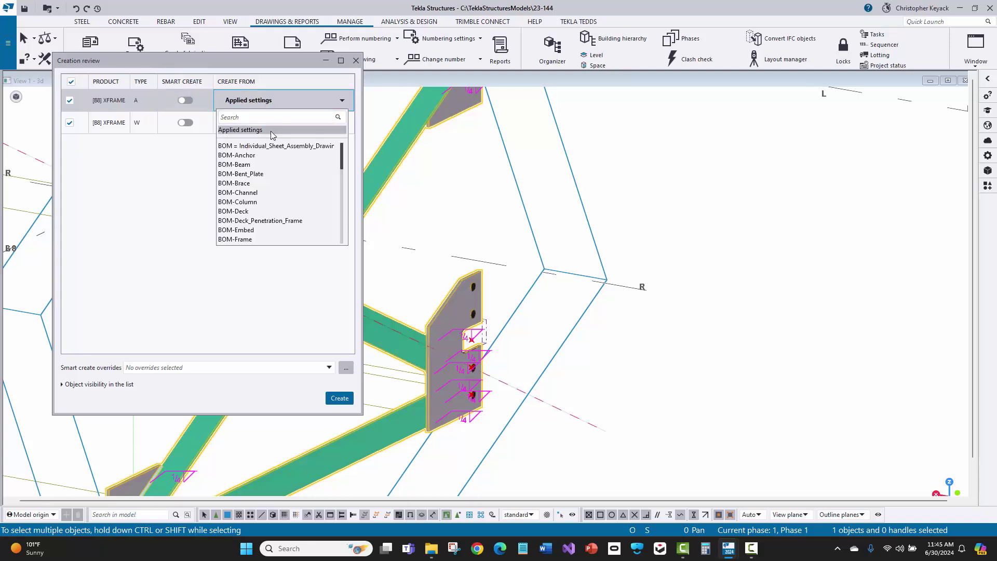
scroll(265, 219, down, 1)
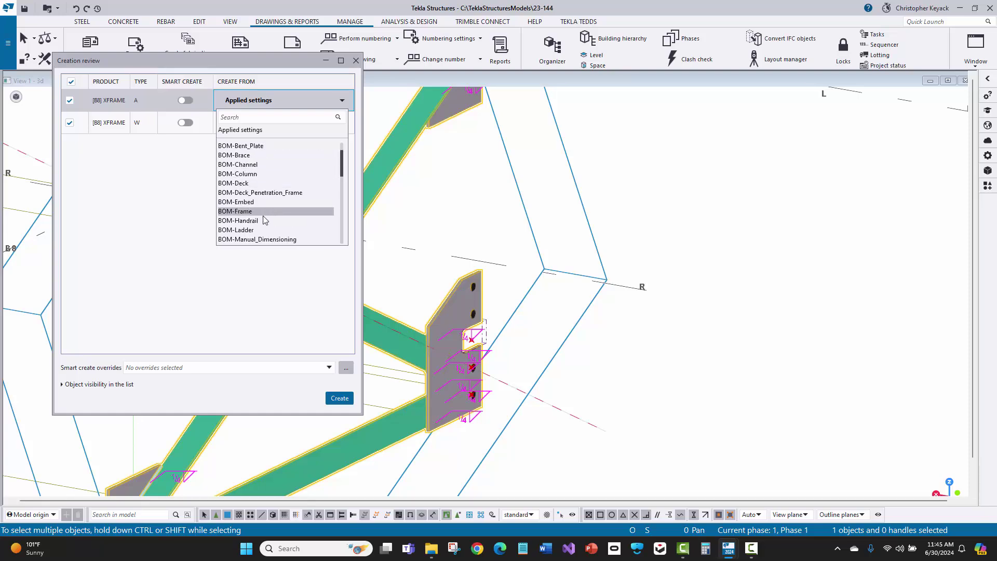
click(260, 211)
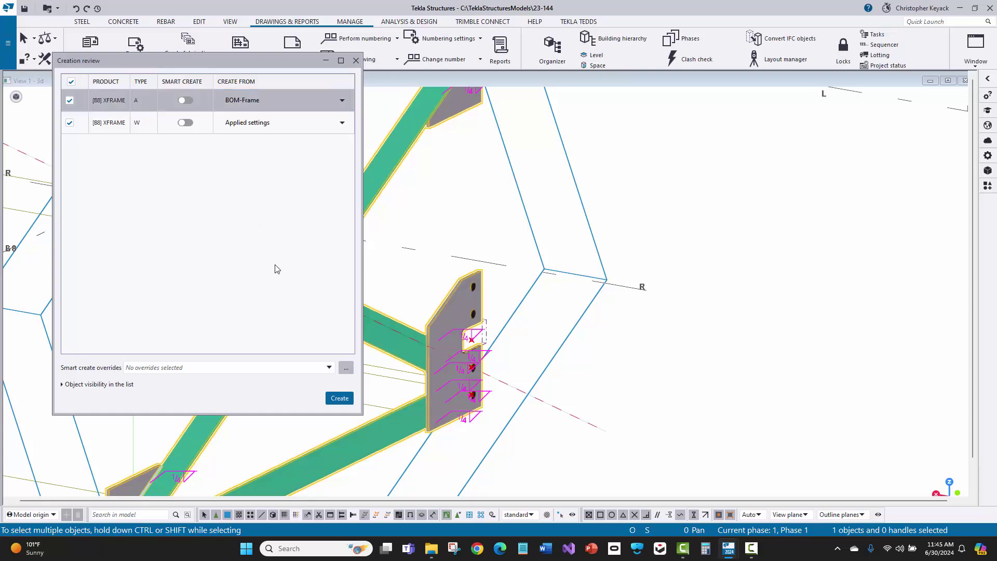
Create the B8 drawings and open the new [B8] FRAME assembly drawing
click(340, 398)
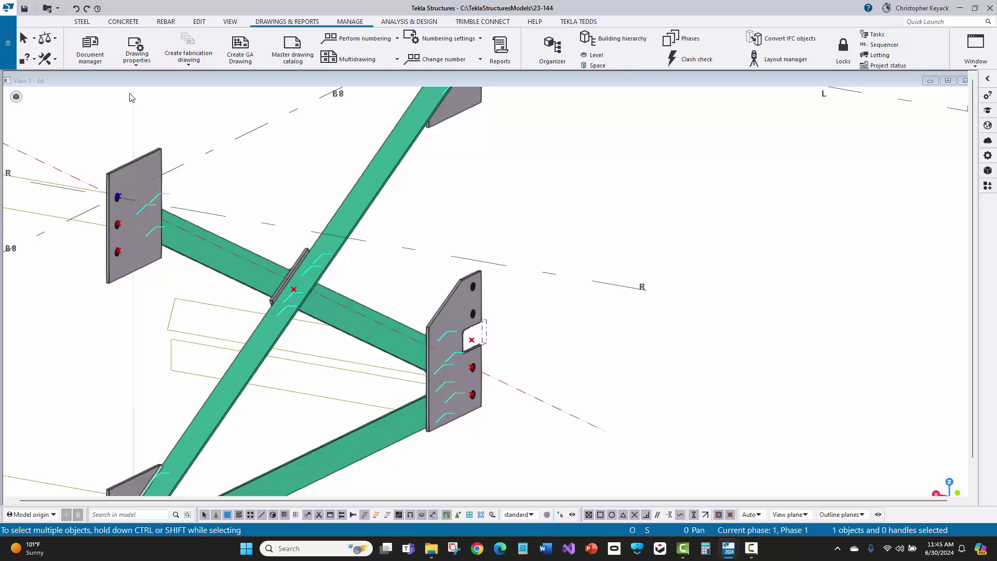
click(89, 48)
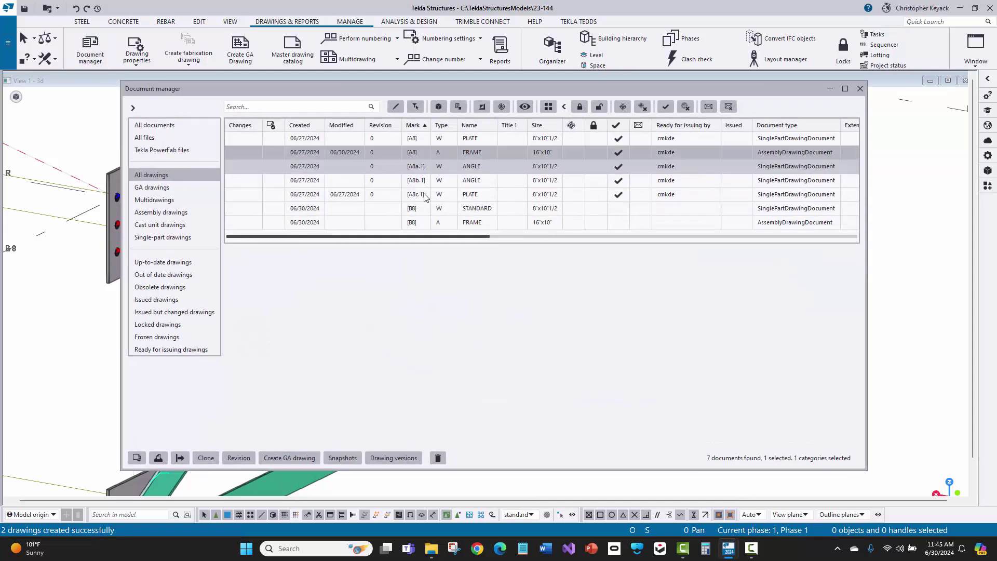
click(424, 224)
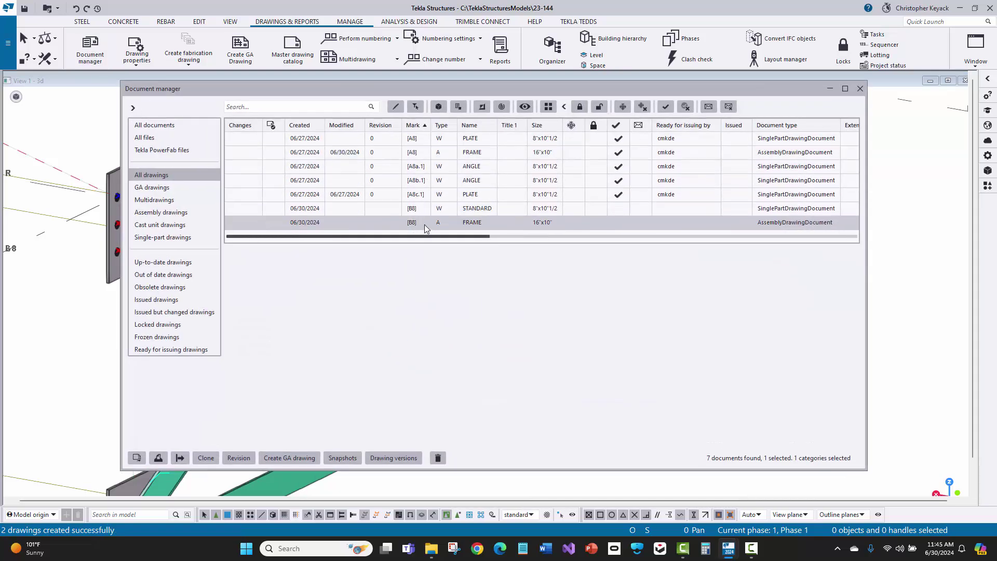
double_click(429, 227)
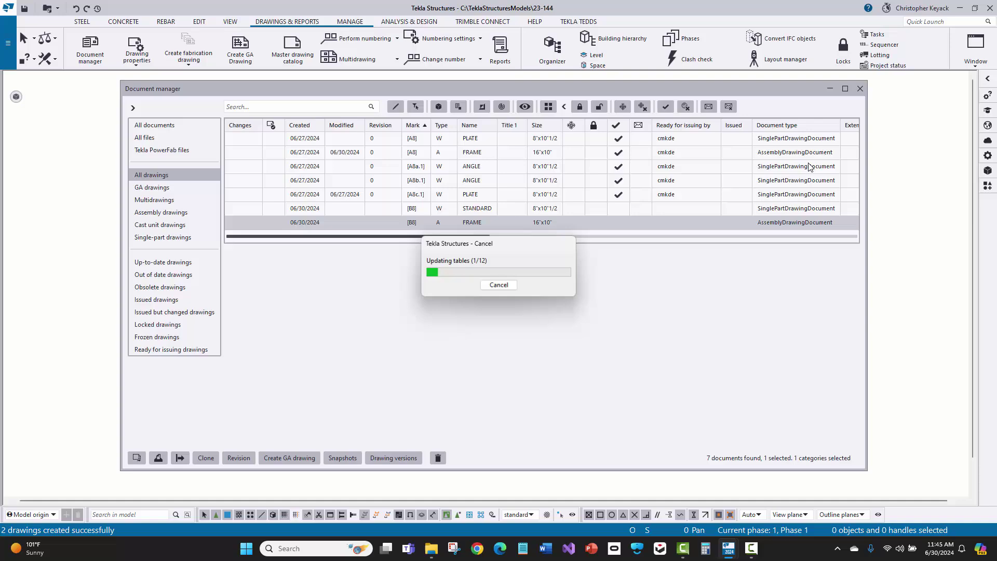
Zoom and pan over the B8 FRAME drawing, then close it
click(829, 88)
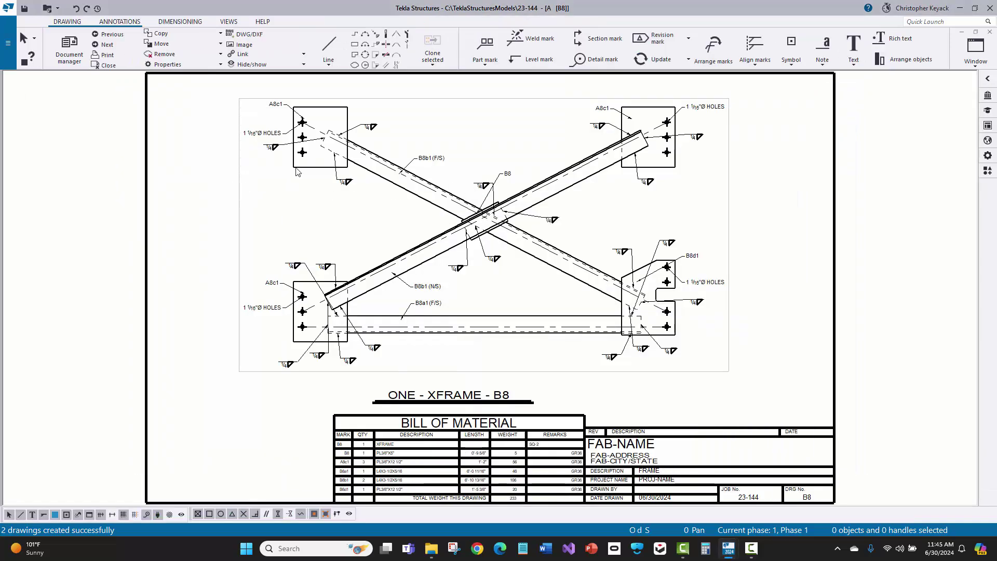
scroll(441, 161, up, 2)
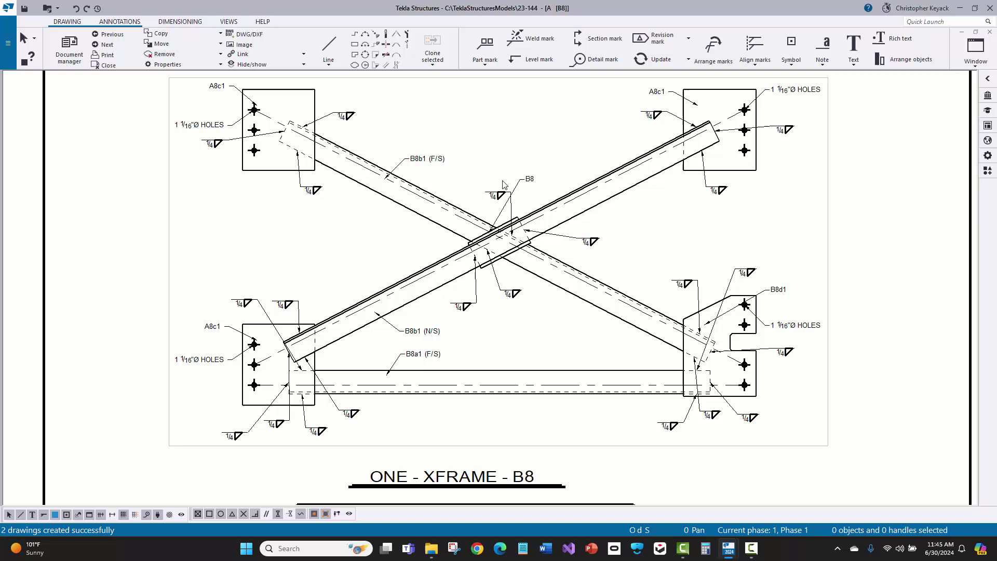
middle_drag(449, 188, 467, 193)
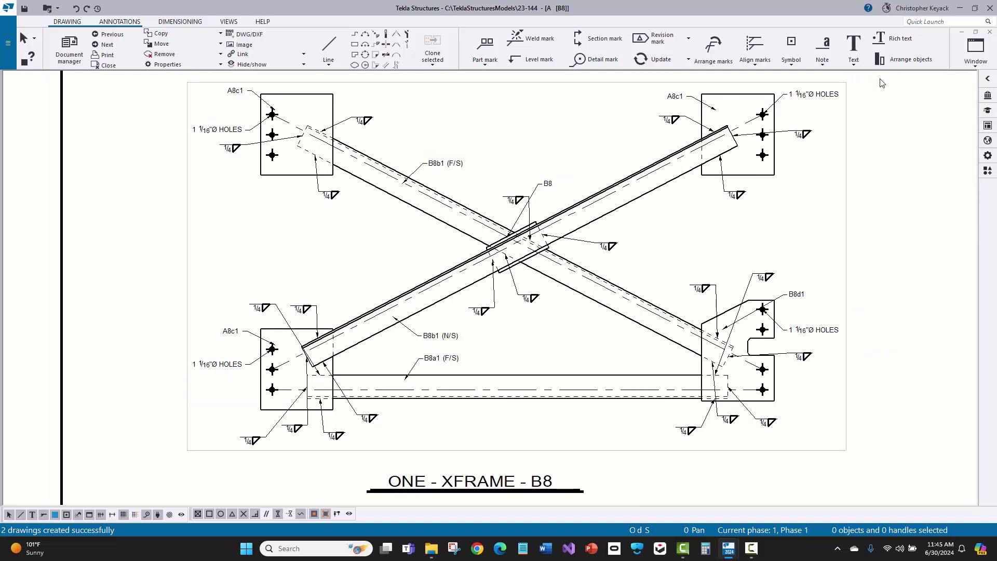
click(989, 32)
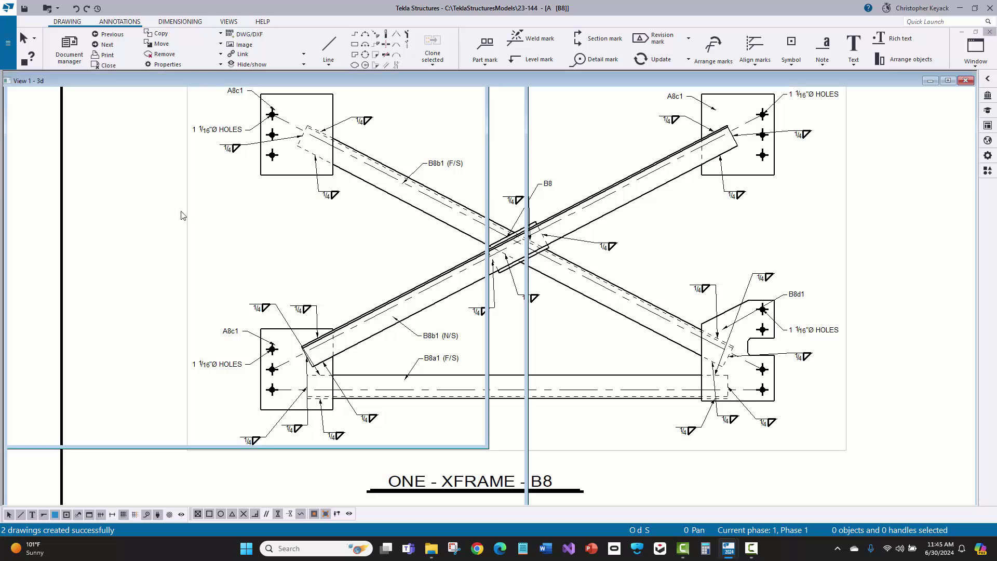
Delete the [B8] FRAME drawing in Document manager
scroll(218, 159, down, 5)
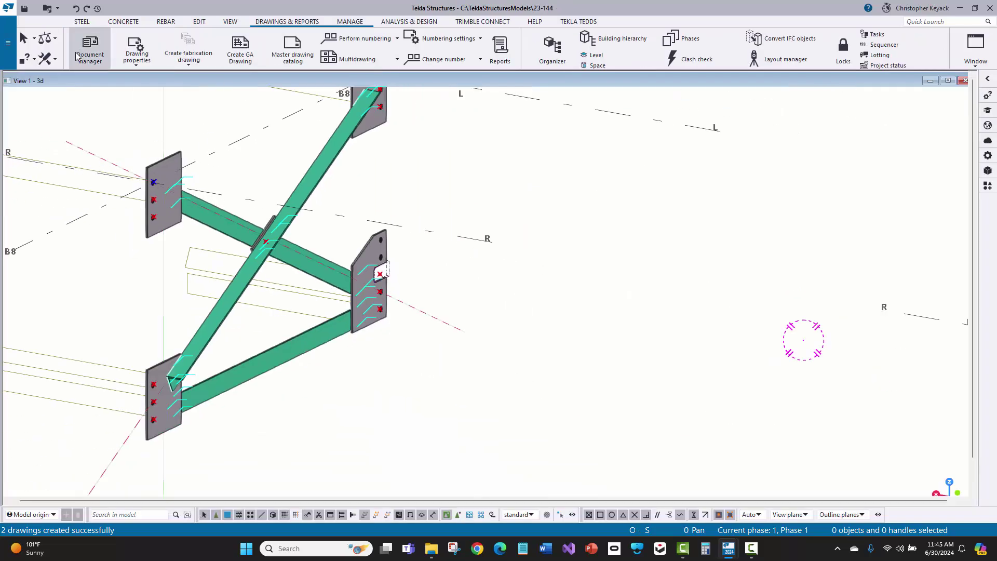
click(90, 47)
right_click(445, 225)
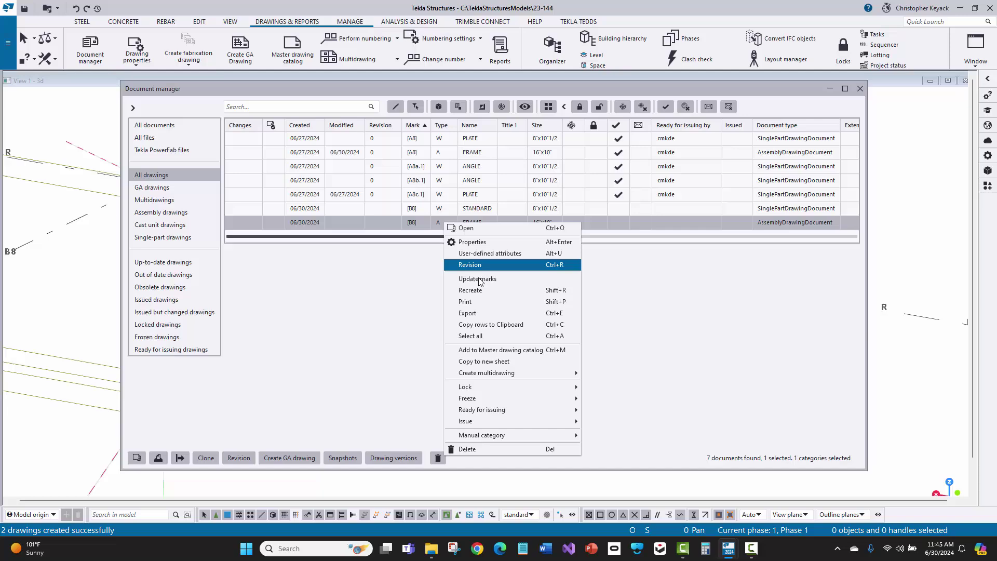
click(488, 456)
click(466, 284)
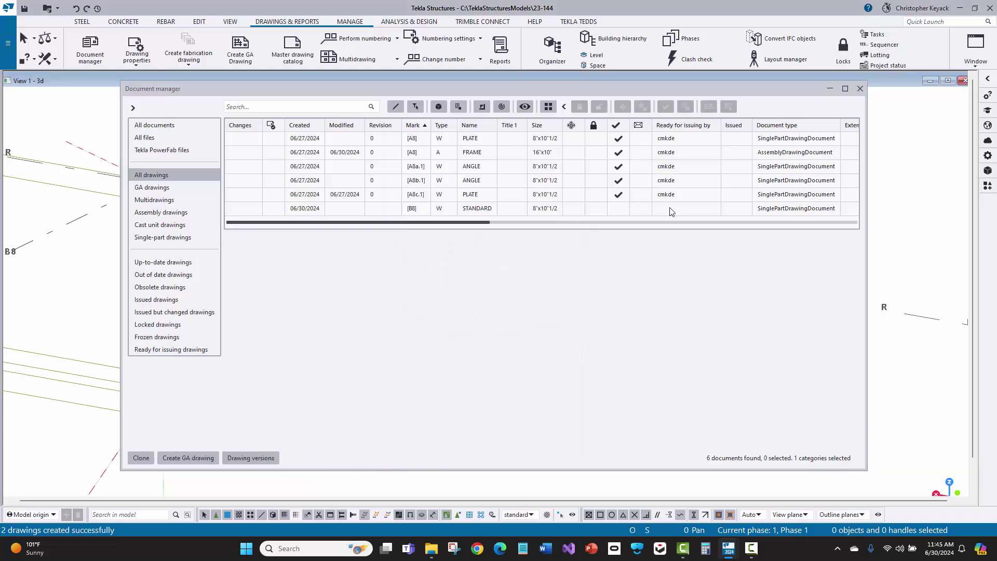
click(860, 89)
Recreate the B8 assembly drawing, smart-created from the [A8] XFRAME drawing
scroll(228, 156, up, 5)
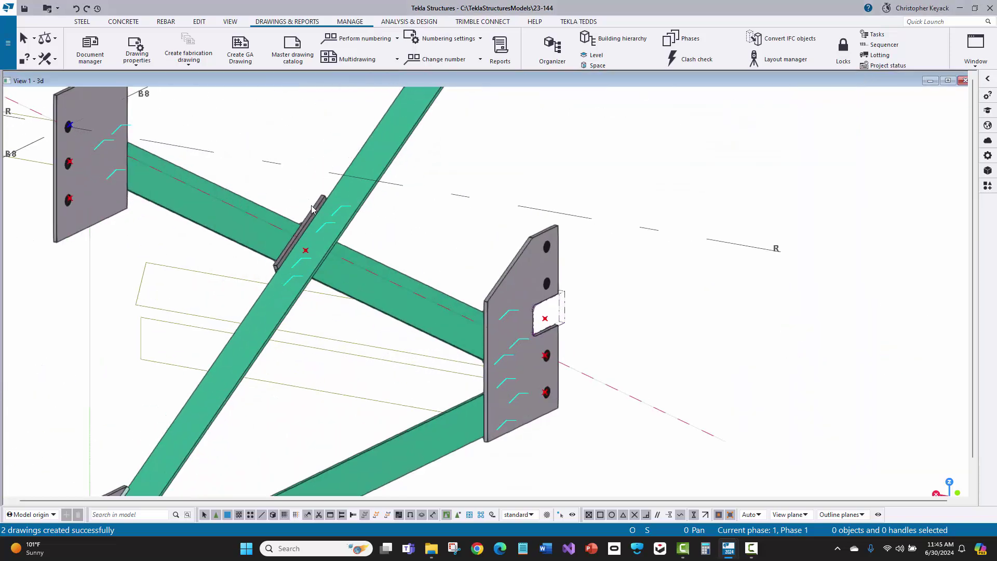
click(306, 249)
click(189, 47)
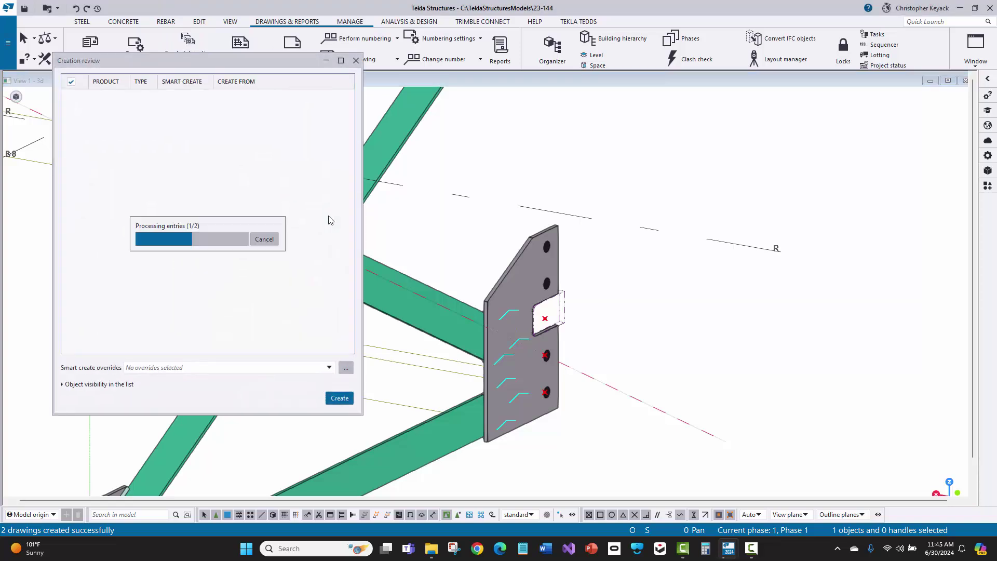
click(170, 124)
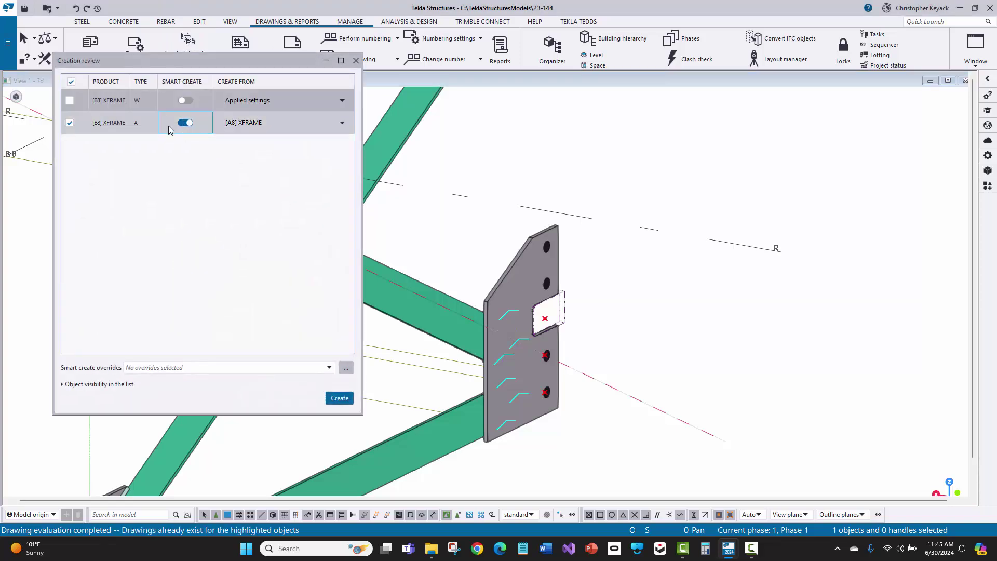
click(66, 117)
click(339, 398)
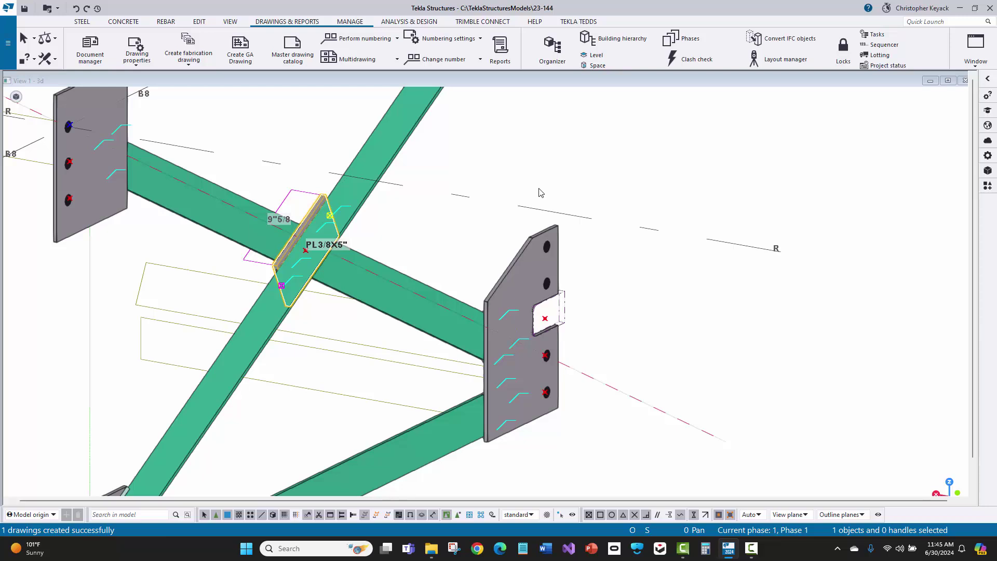
Open the [B8] FRAME drawing cloned on 06/30/2024 from Document manager
click(91, 50)
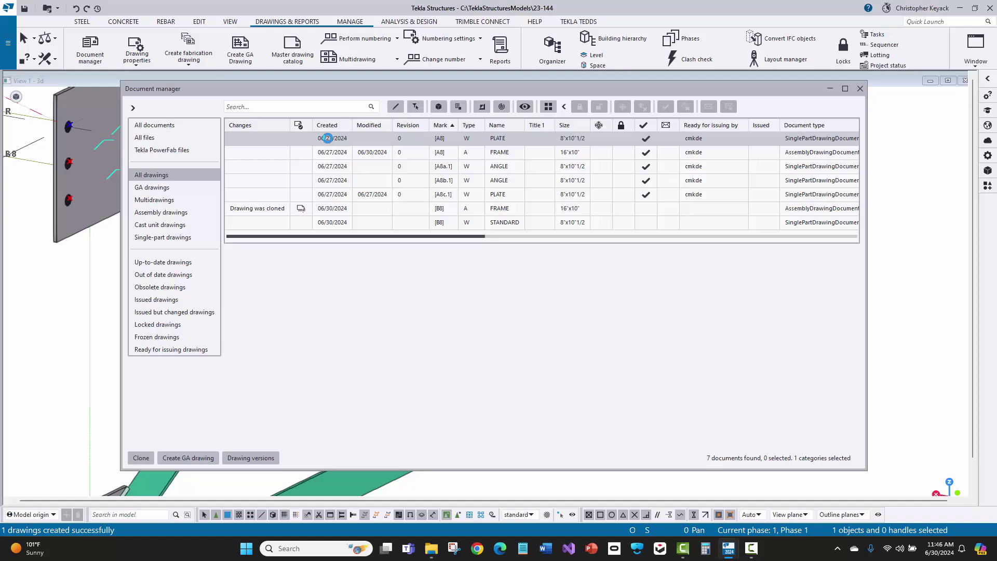
double_click(496, 211)
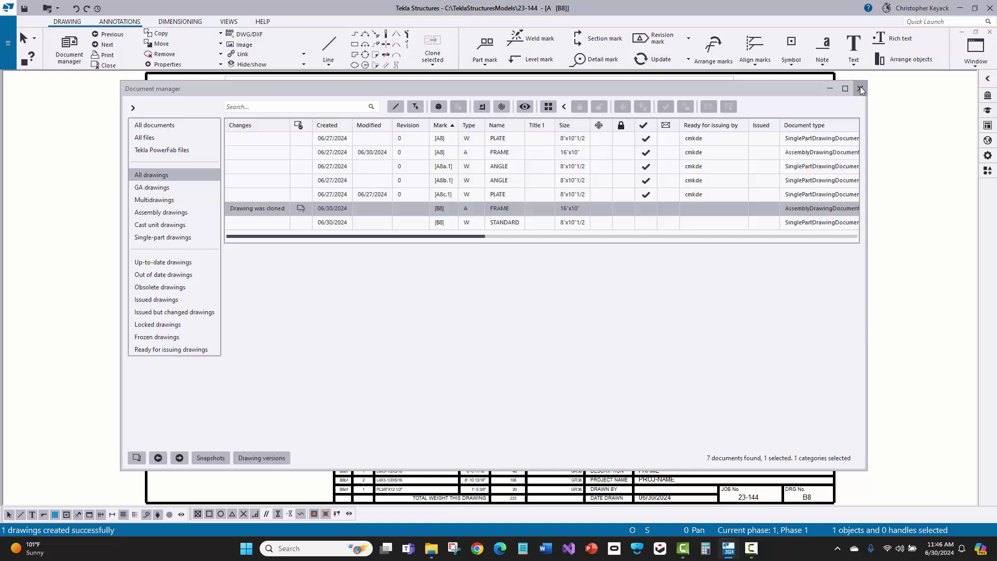
Inspect the cloned B8 drawing, checking the lower-right weld mark's options without changing it
click(860, 88)
scroll(228, 129, up, 2)
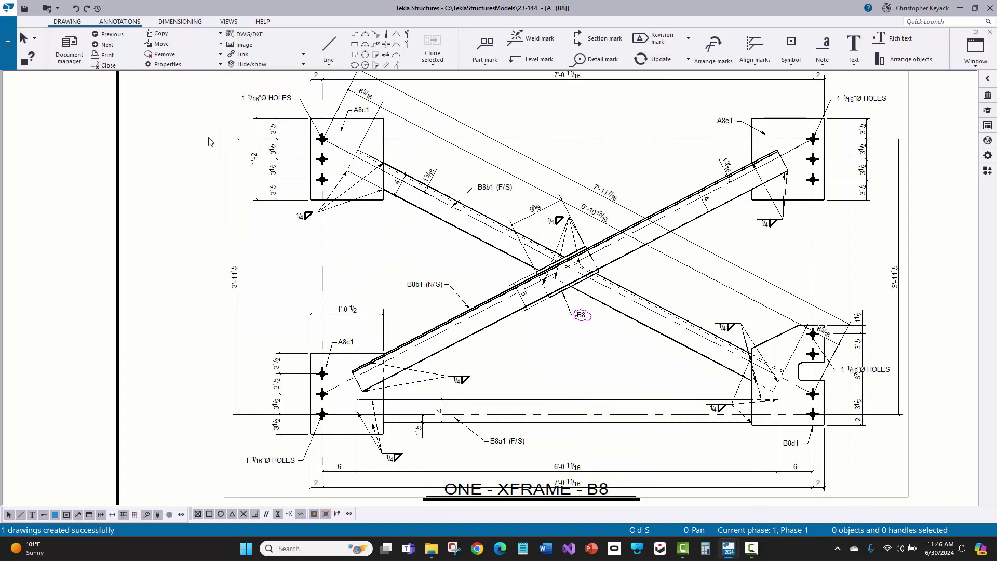
middle_drag(205, 148, 187, 164)
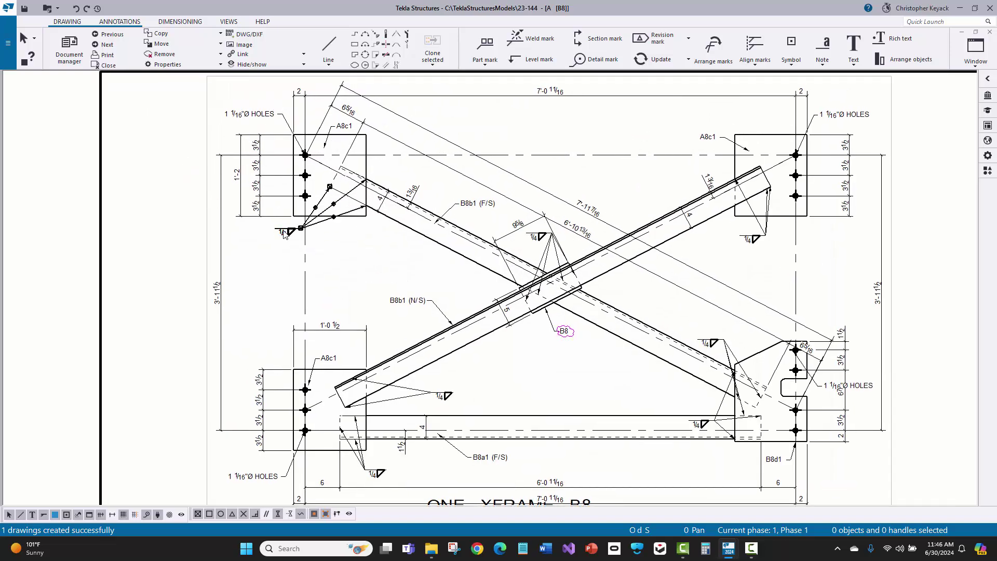
scroll(719, 397, up, 2)
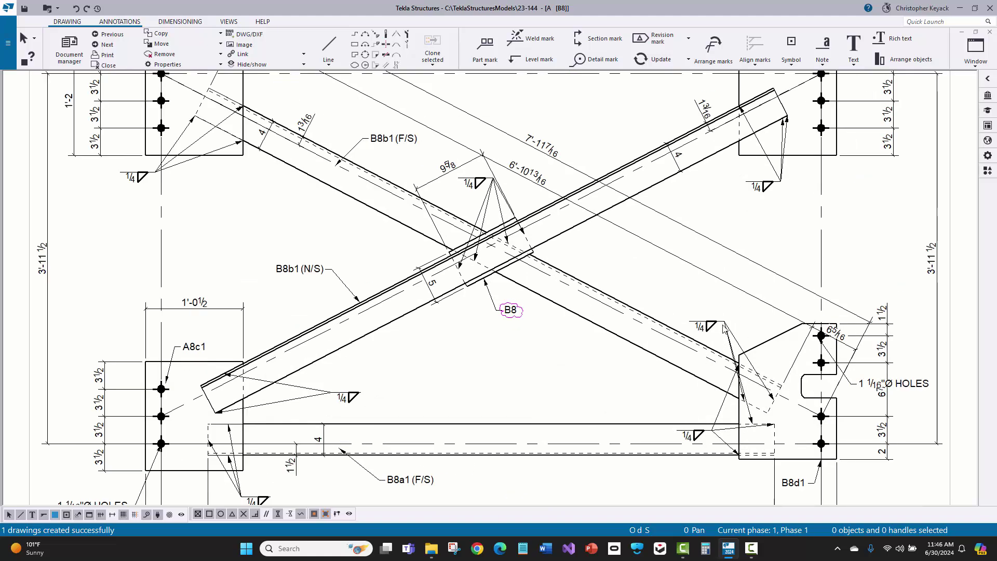
click(696, 421)
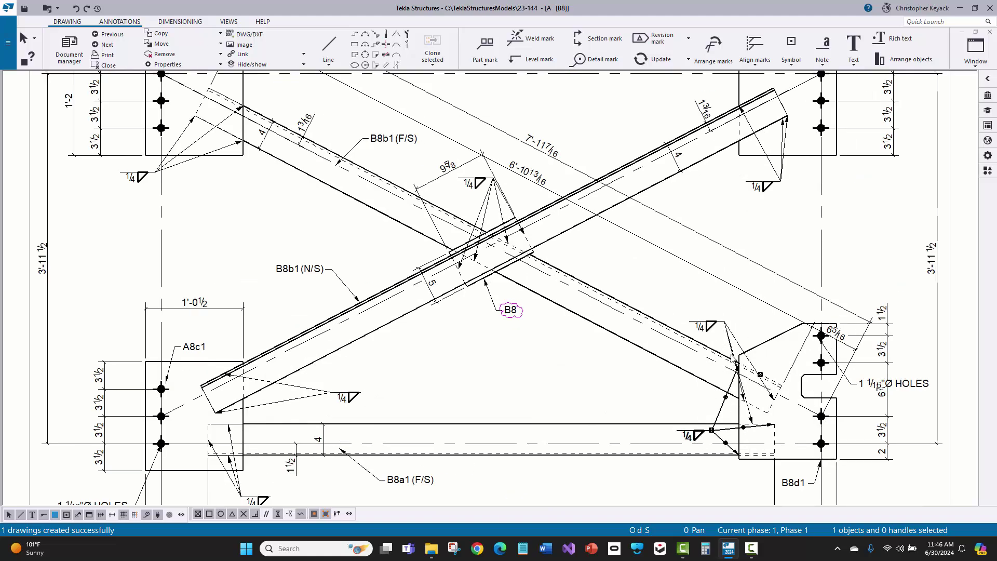
scroll(700, 318, down, 1)
right_click(713, 420)
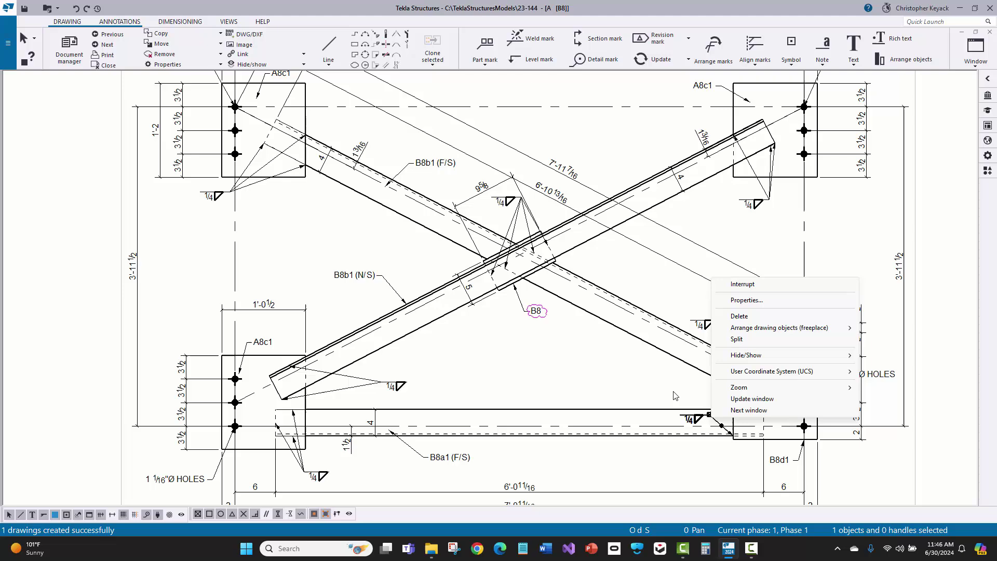
click(674, 396)
scroll(662, 317, down, 1)
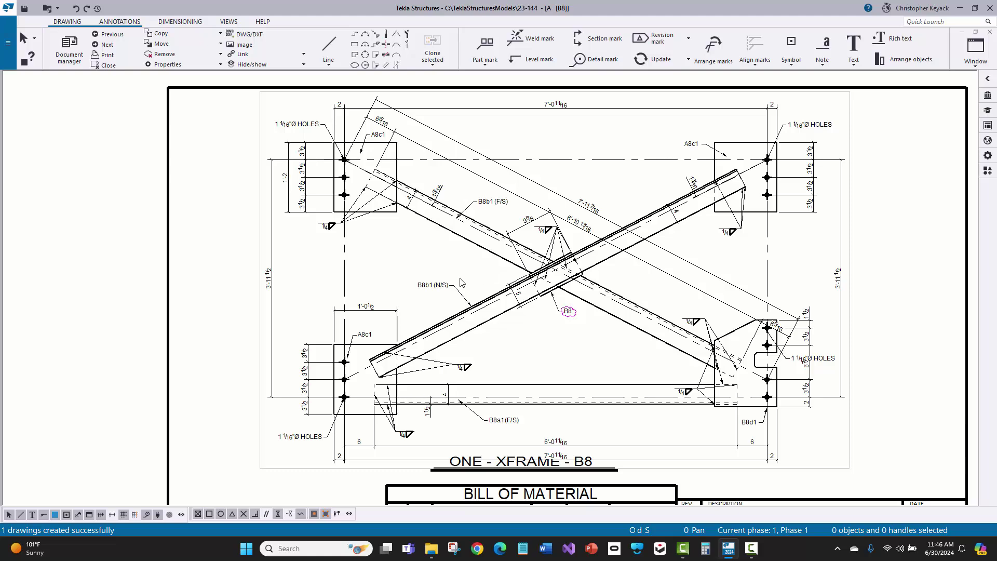
scroll(519, 458, up, 1)
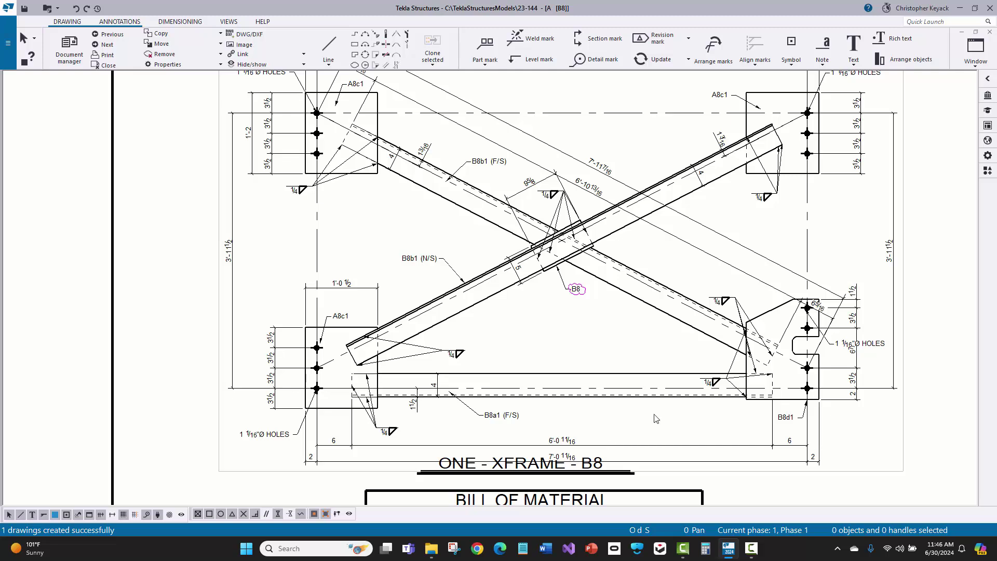
Shift the diagonal dimension line upward so it clears the braces
mouse_move(775, 293)
mouse_down()
mouse_move(767, 267)
mouse_move(831, 292)
mouse_up()
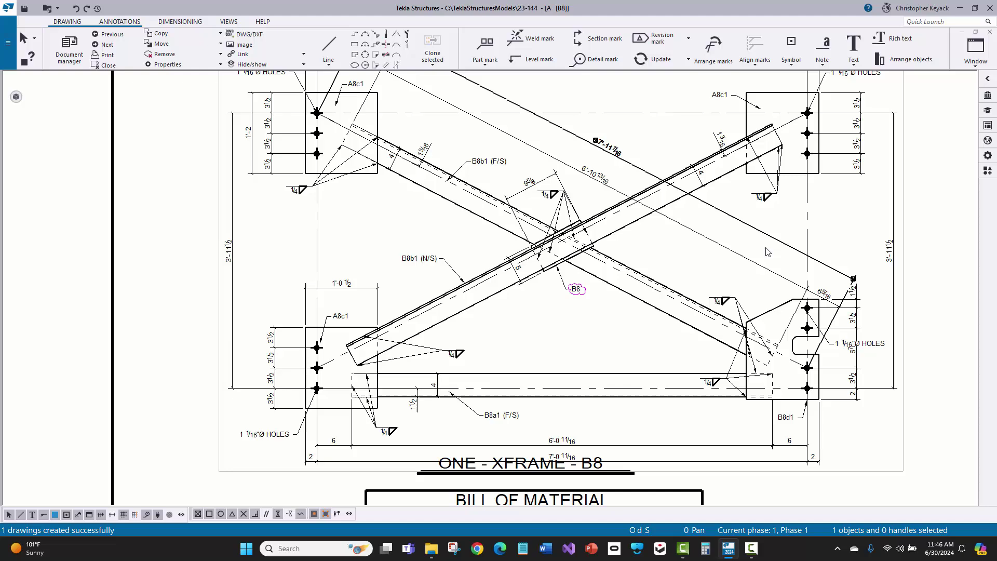
scroll(800, 353, up, 2)
scroll(832, 327, up, 1)
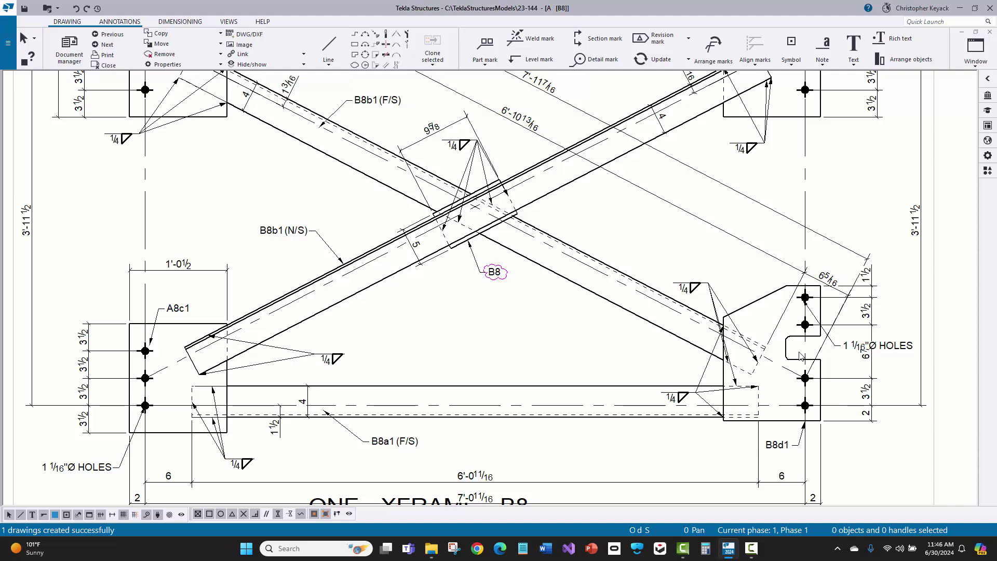
scroll(839, 385, down, 1)
Move the right-hand 1 1/16"Ø HOLES mark up-left above the plate
click(862, 346)
mouse_move(862, 346)
mouse_down()
mouse_move(709, 278)
mouse_move(732, 278)
mouse_up()
click(654, 271)
scroll(753, 311, down, 2)
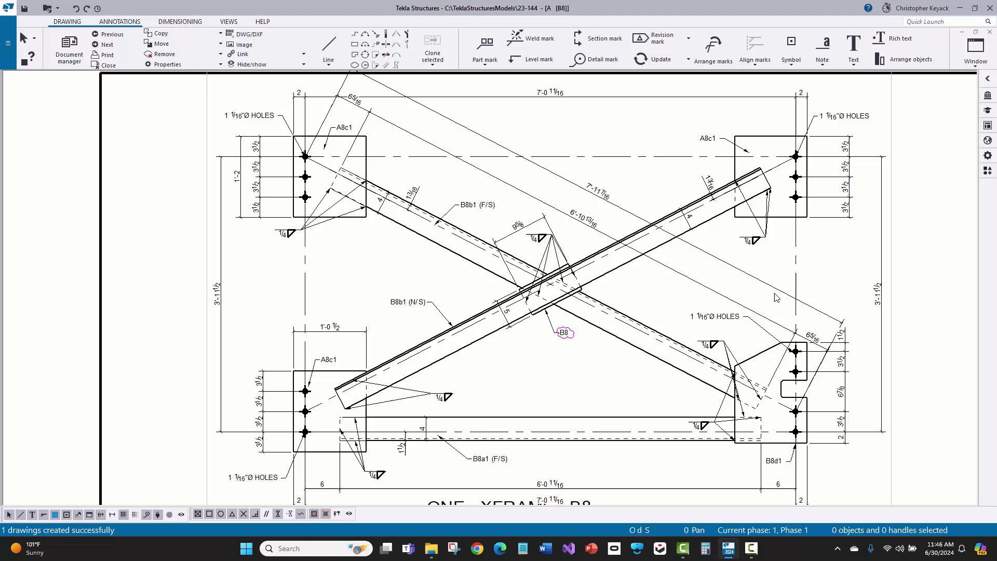
scroll(718, 325, down, 1)
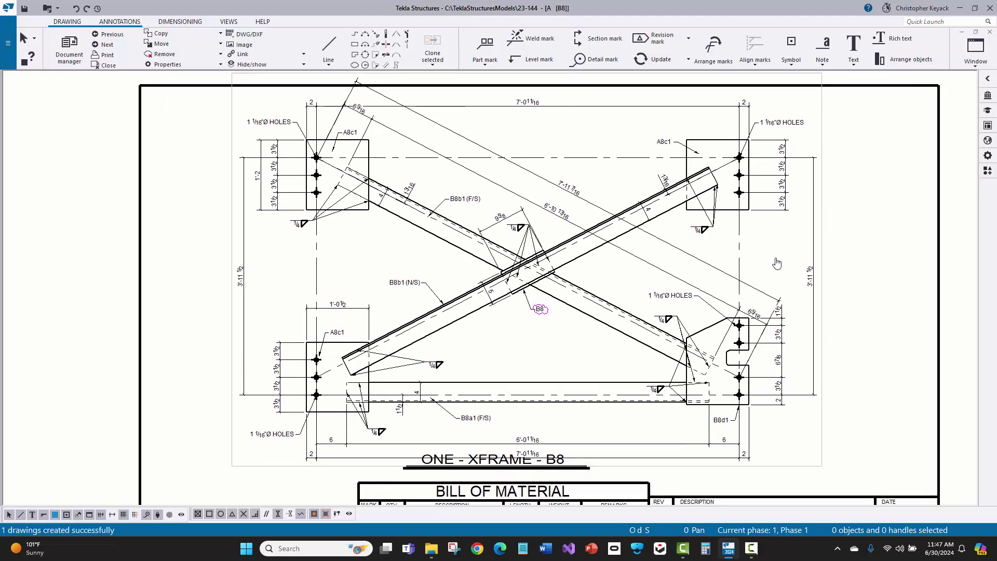
scroll(813, 278, down, 1)
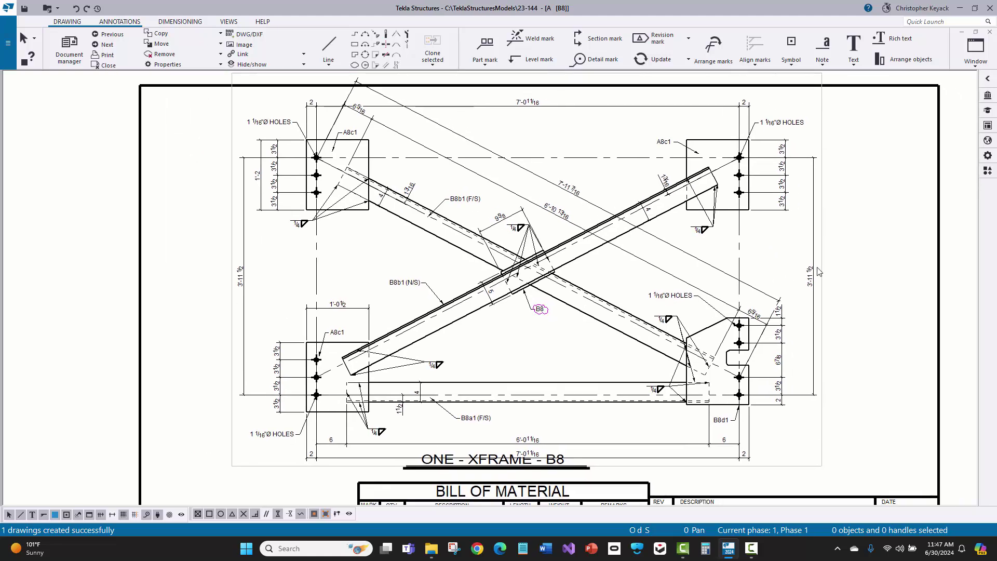